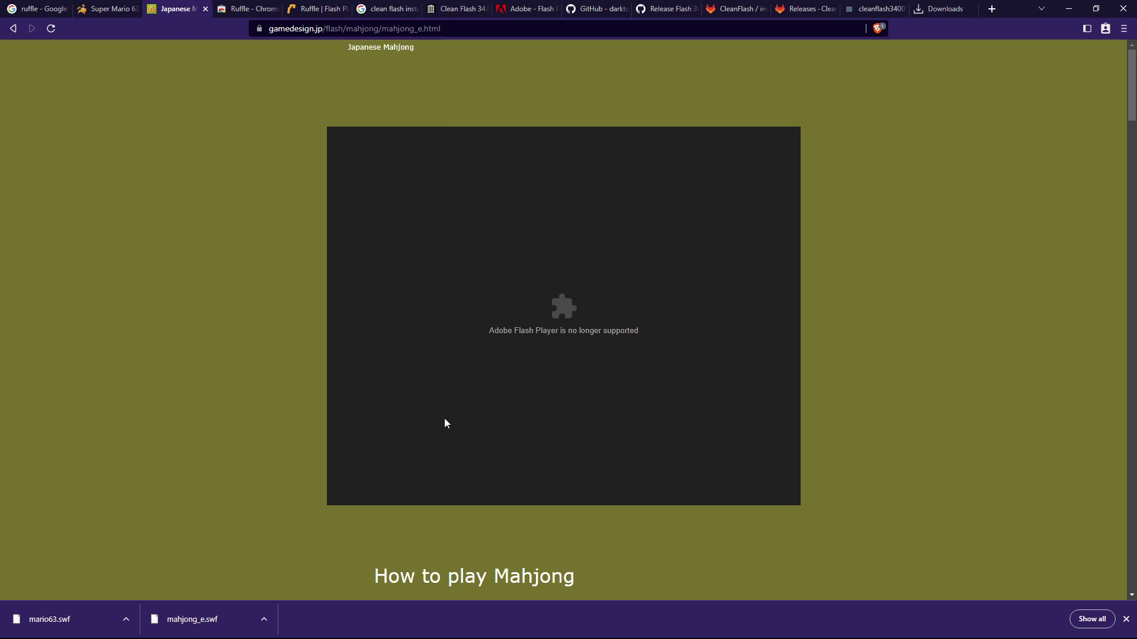
Step: Download ChineseFlash-Patched-Win-34.0.0.277.7z from the clean-flash-builds Windows release into demo_flash and show the browser's download list
key("ctrl+shift+Tab")
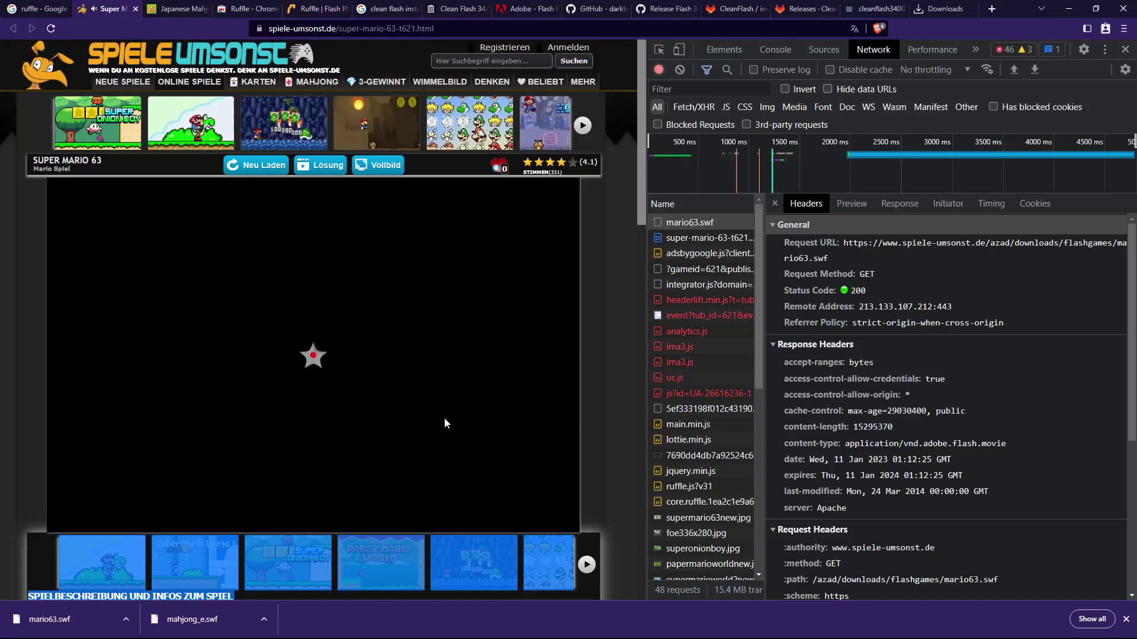
key("ctrl+Tab")
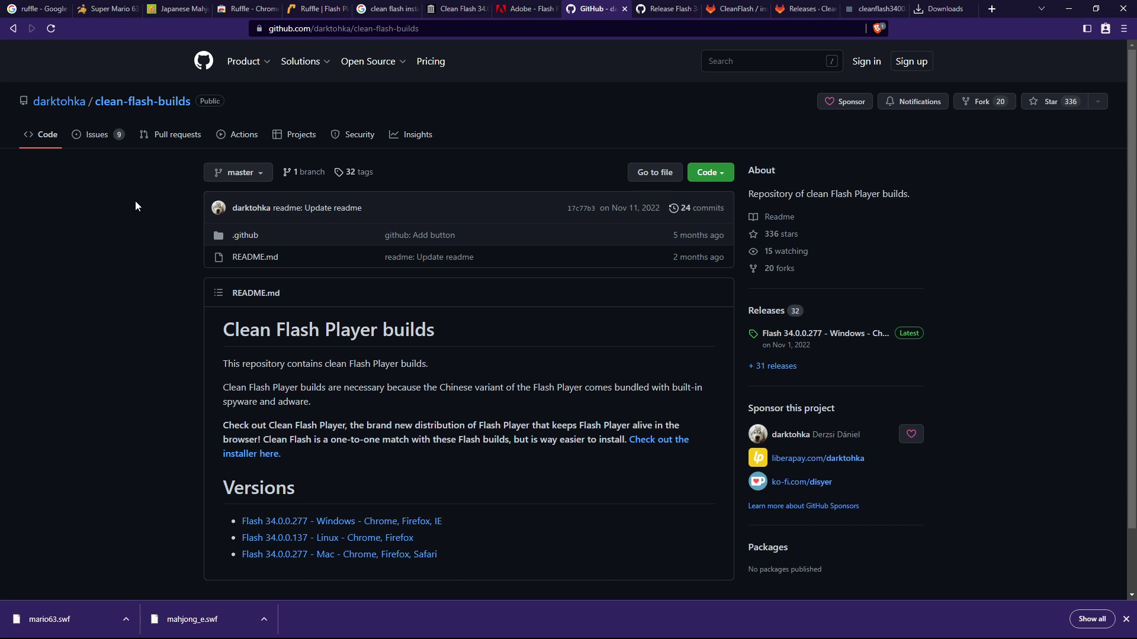
left_click(337, 526)
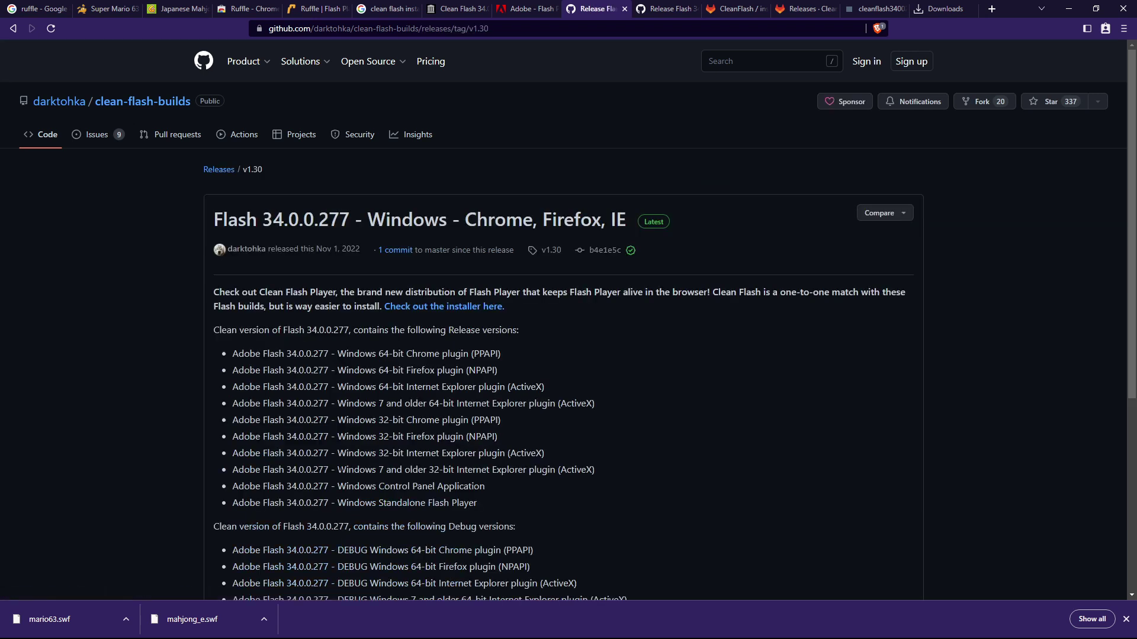
scroll(354, 389, "down", 6)
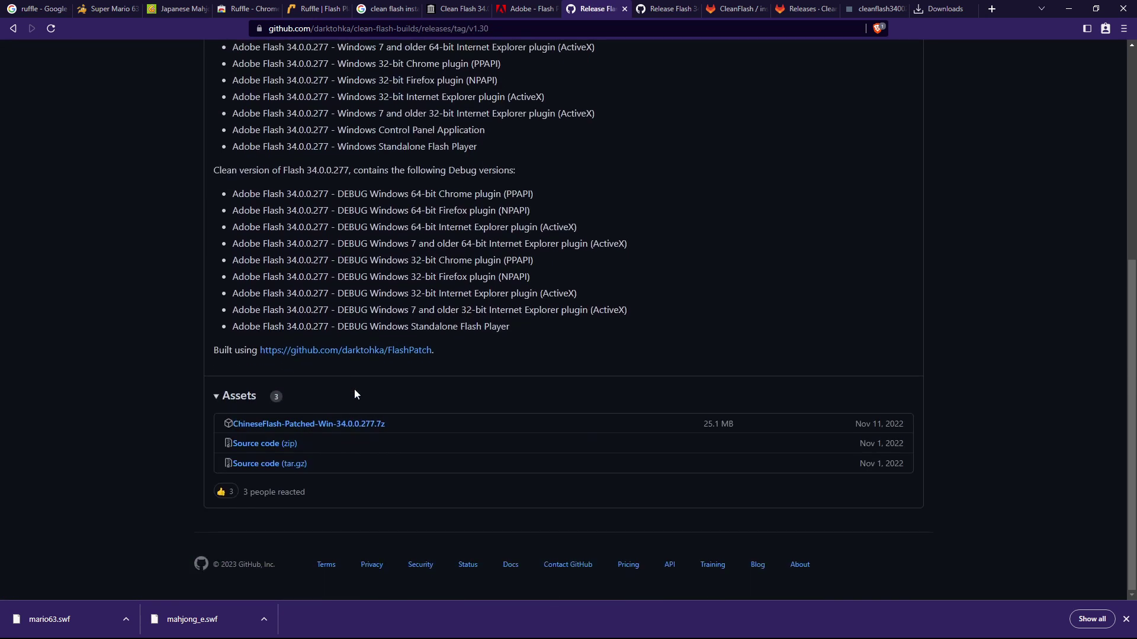
left_click(322, 429)
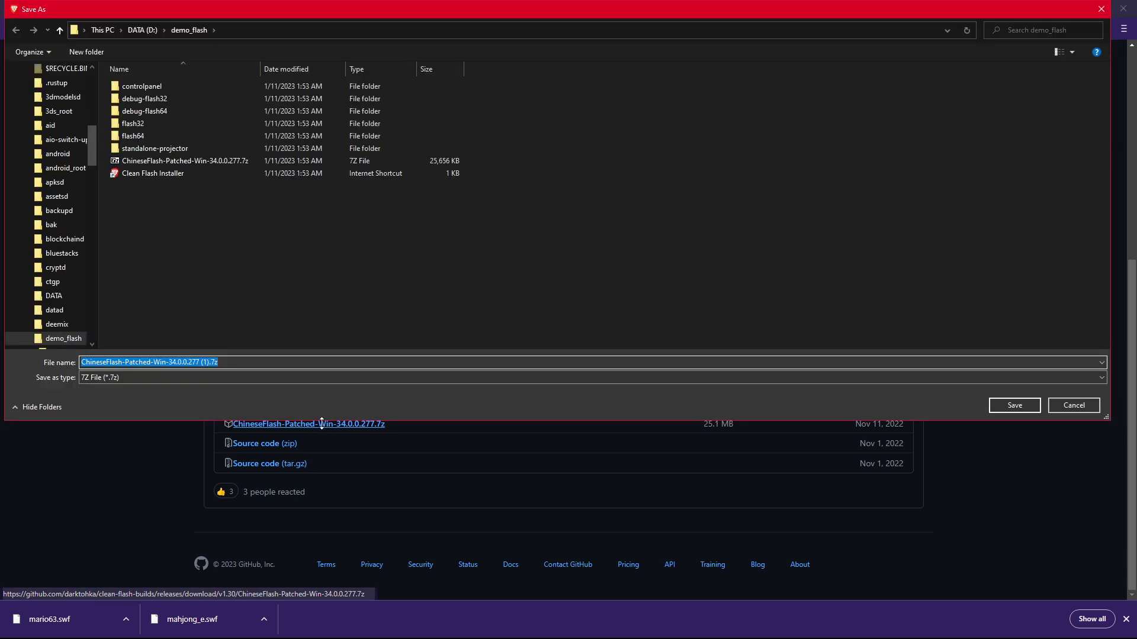
key("alt+s")
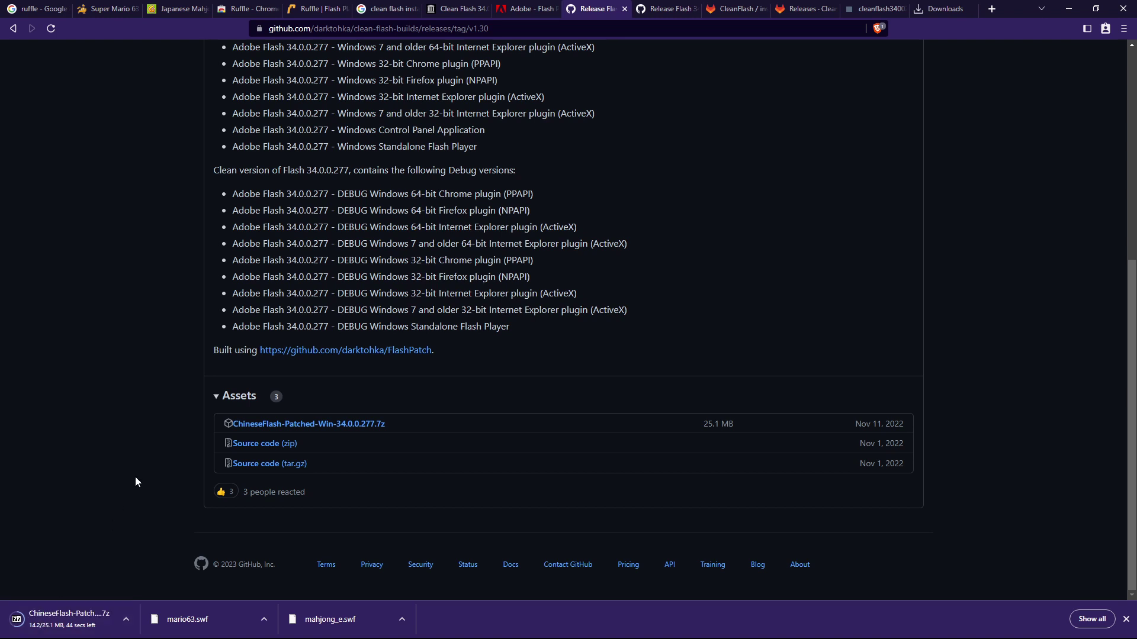
key("ctrl+j")
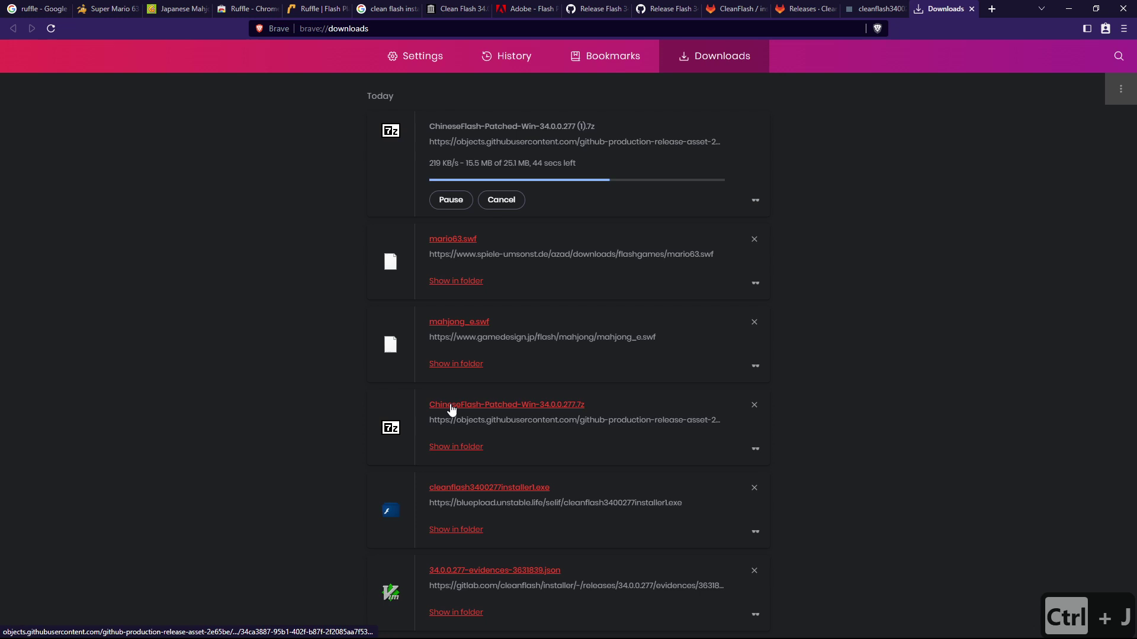
left_click(453, 406)
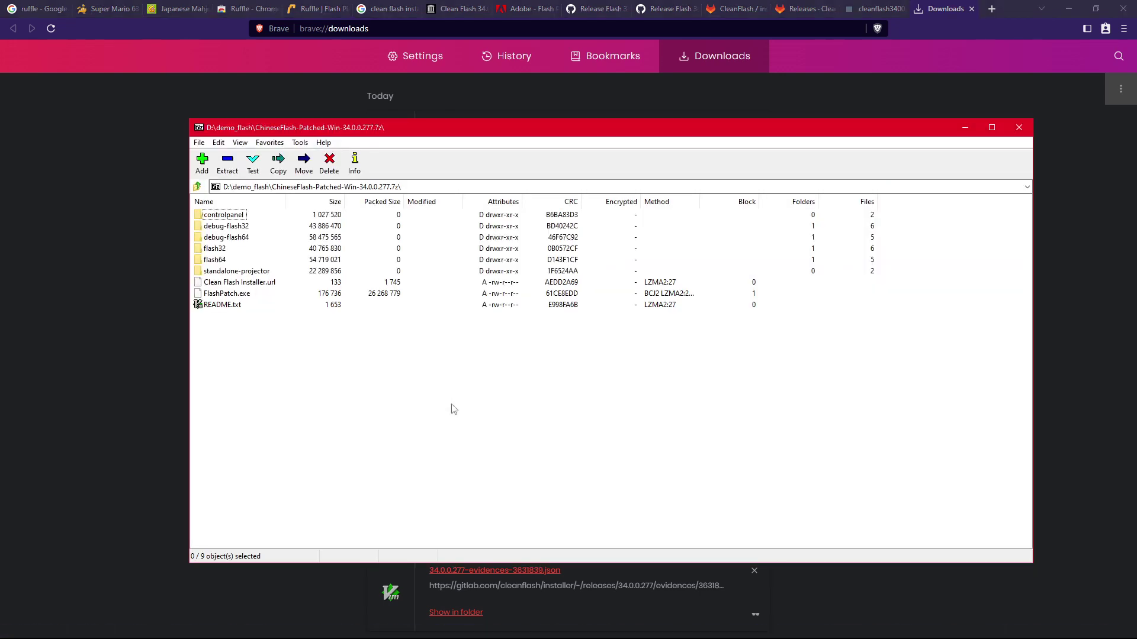
left_click(278, 161)
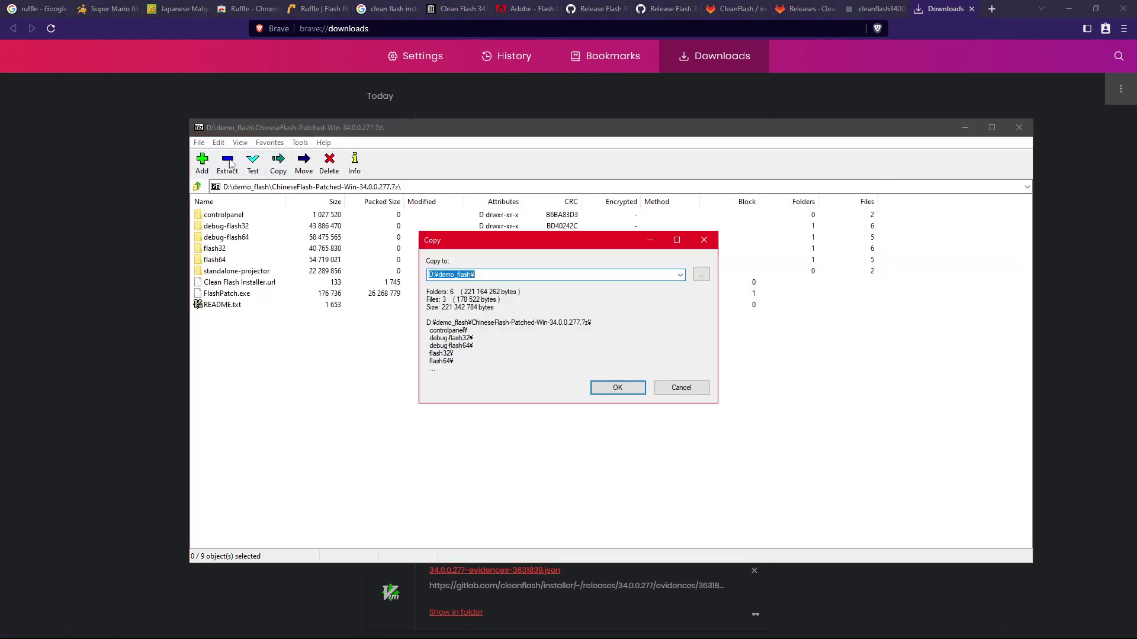
left_click(616, 387)
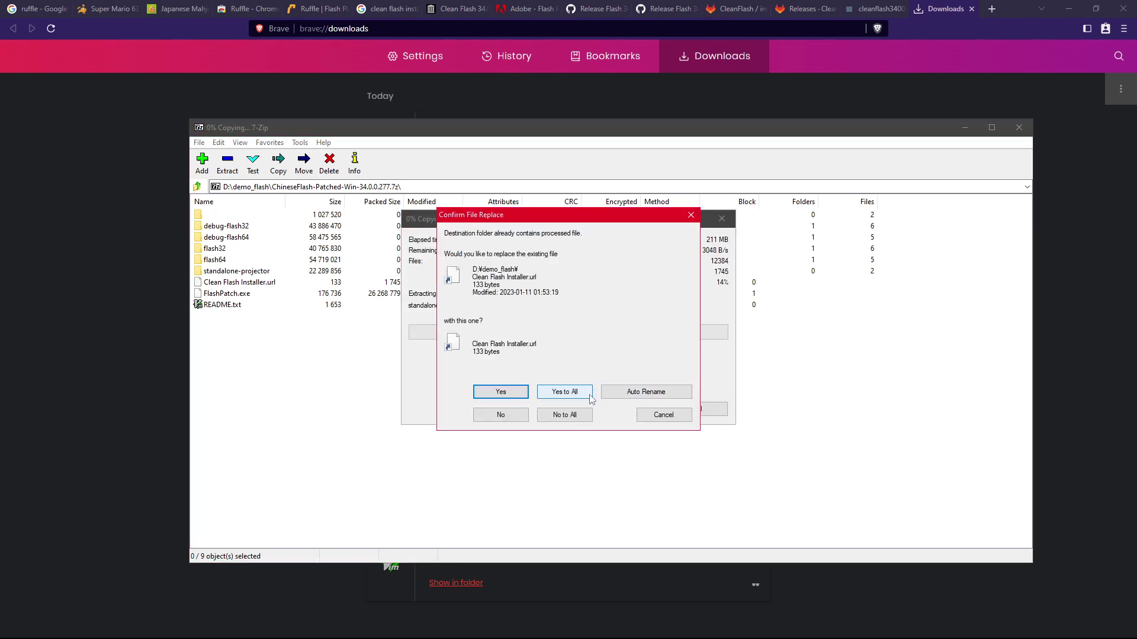
left_click(662, 417)
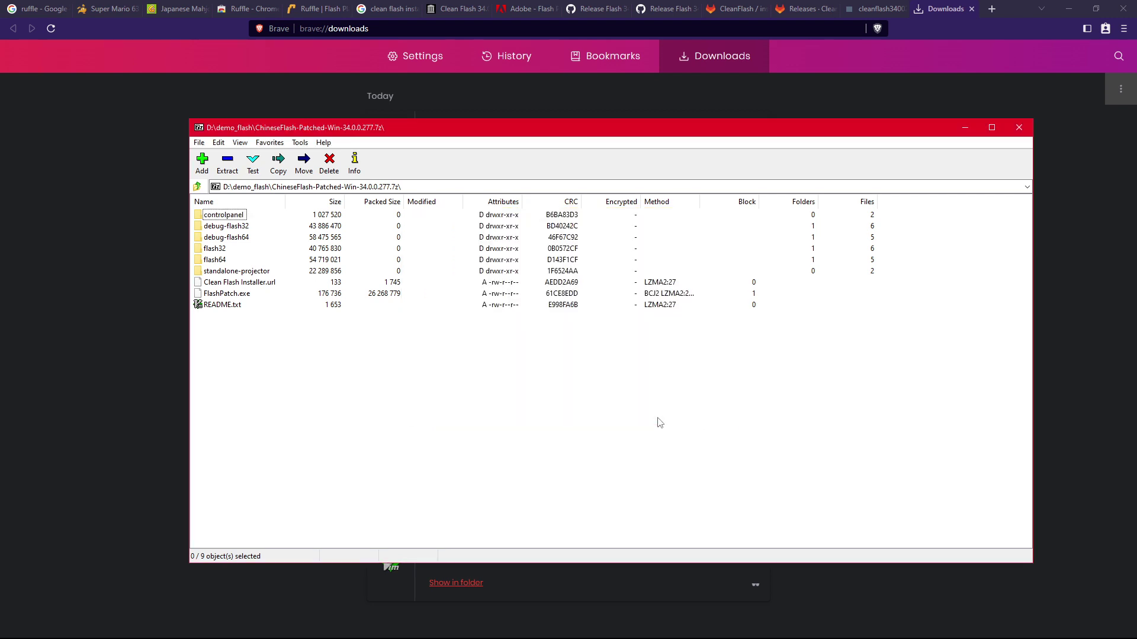
left_click(1020, 128)
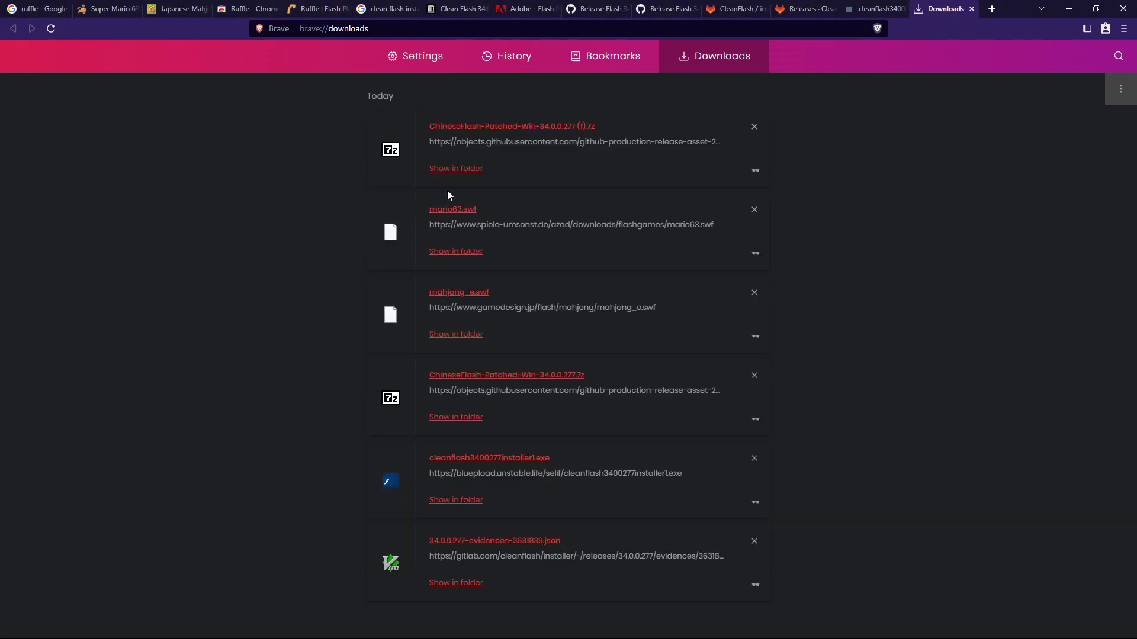
Step: Show the downloaded archive in its demo_flash folder and run cleanflash3400277installer1.exe from there
left_click(451, 169)
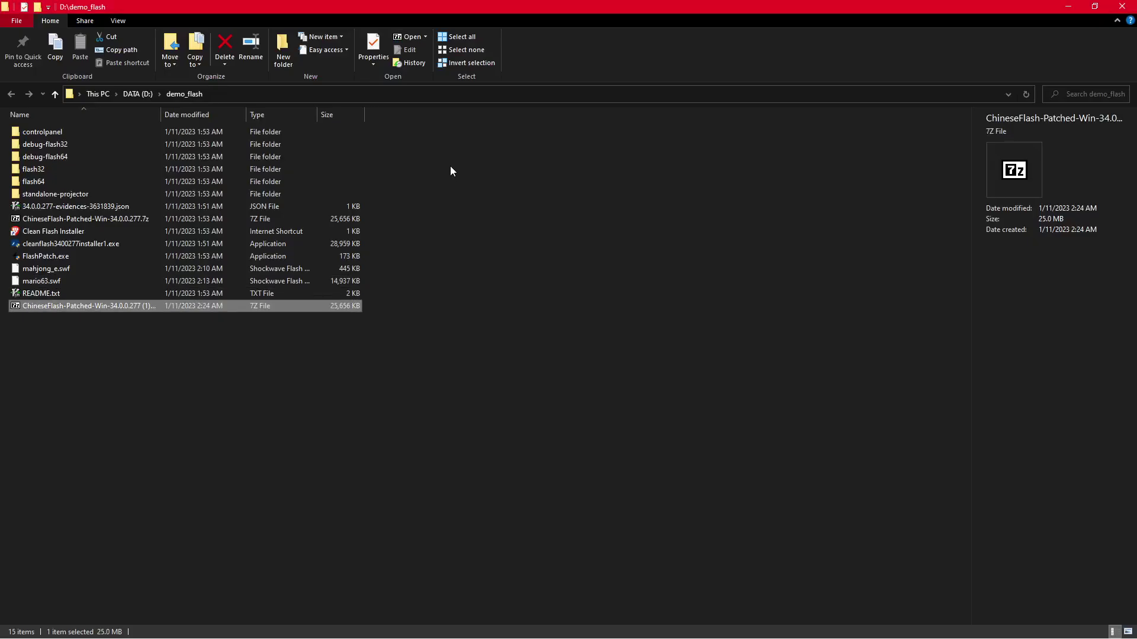
left_click(147, 446)
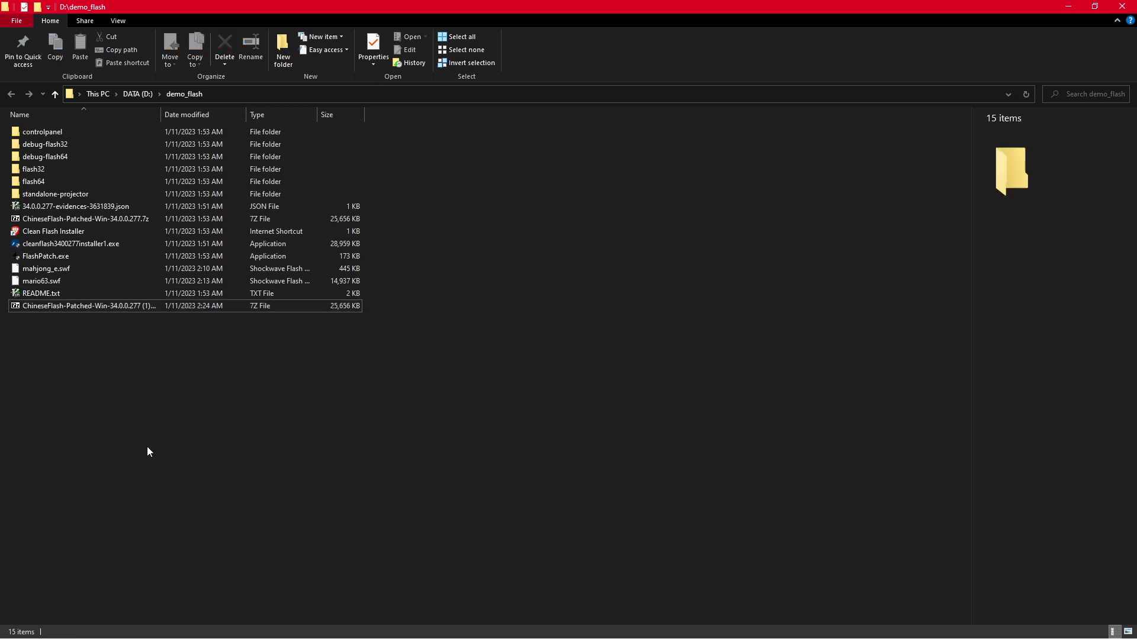
left_click(46, 249)
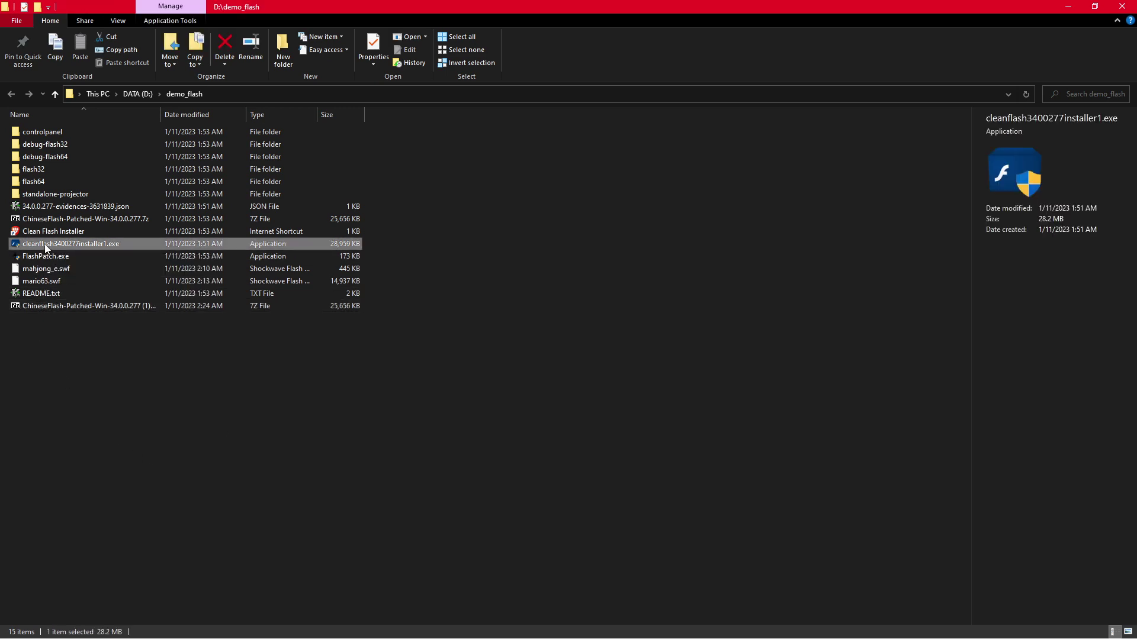
double_click(45, 244)
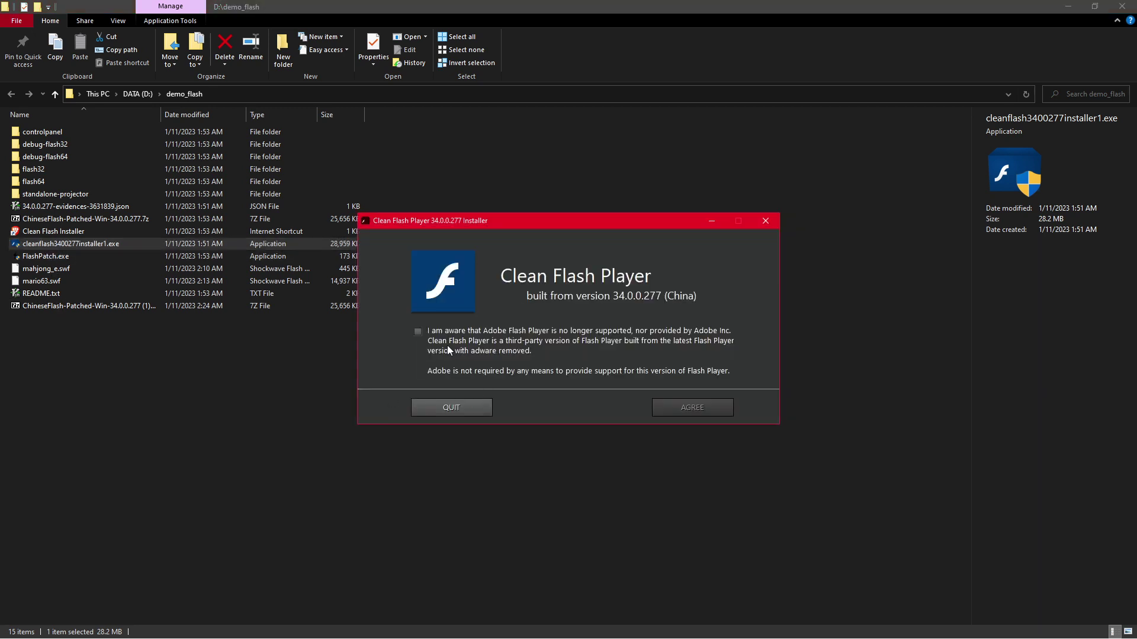
Step: Accept the support notice and install Clean Flash Player with all three browser plugins, the standalone player, and desktop and Start menu shortcuts
left_click(418, 332)
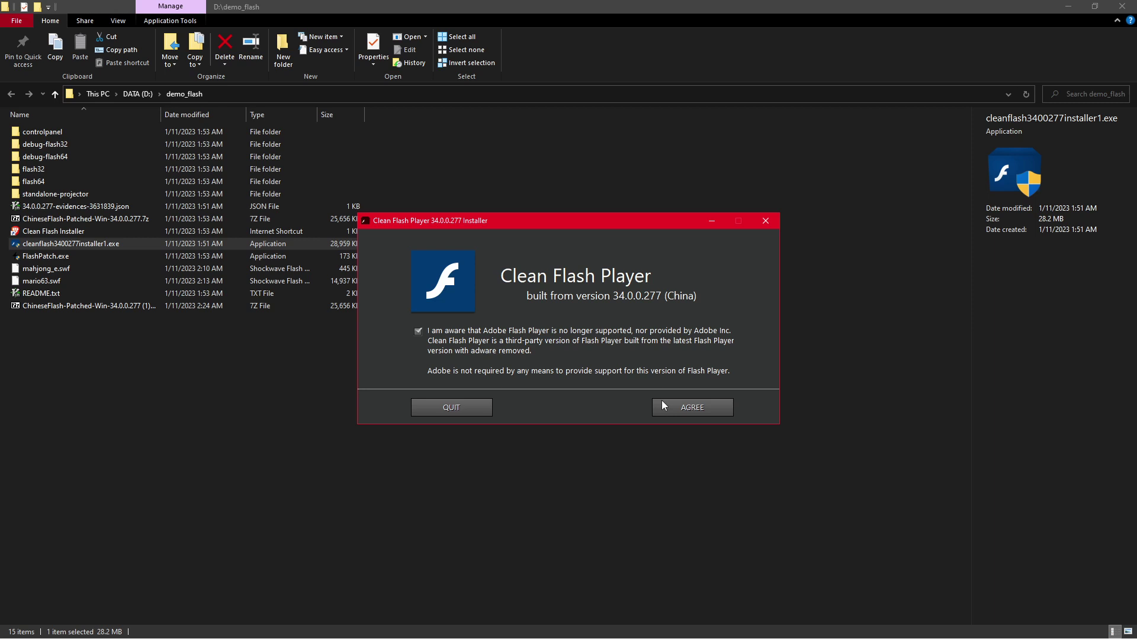
left_click(681, 409)
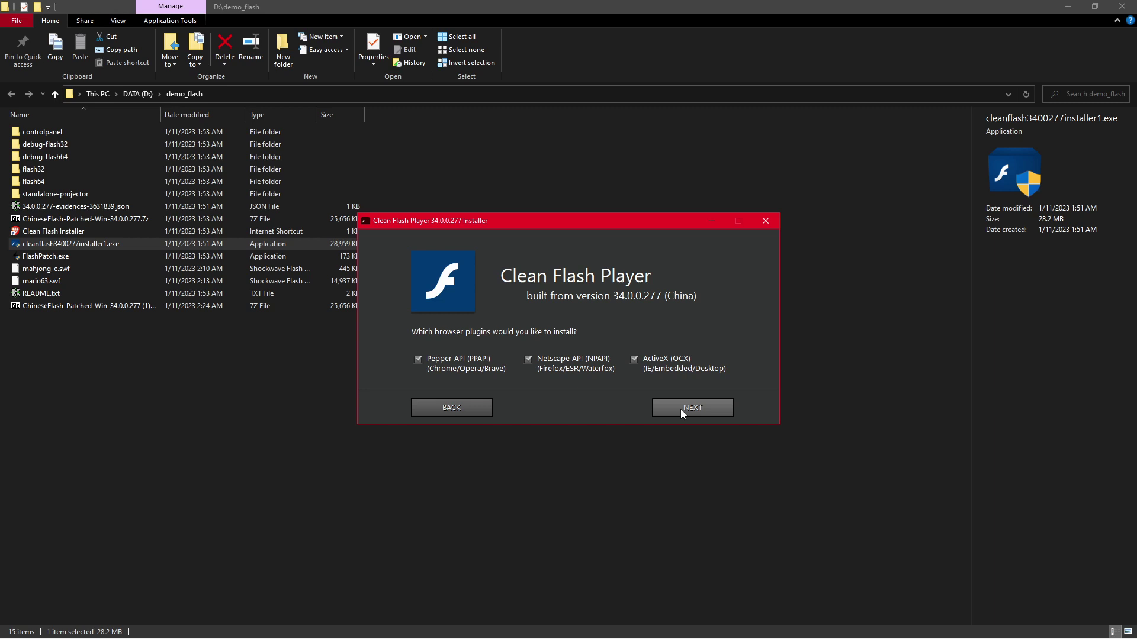
left_click(680, 410)
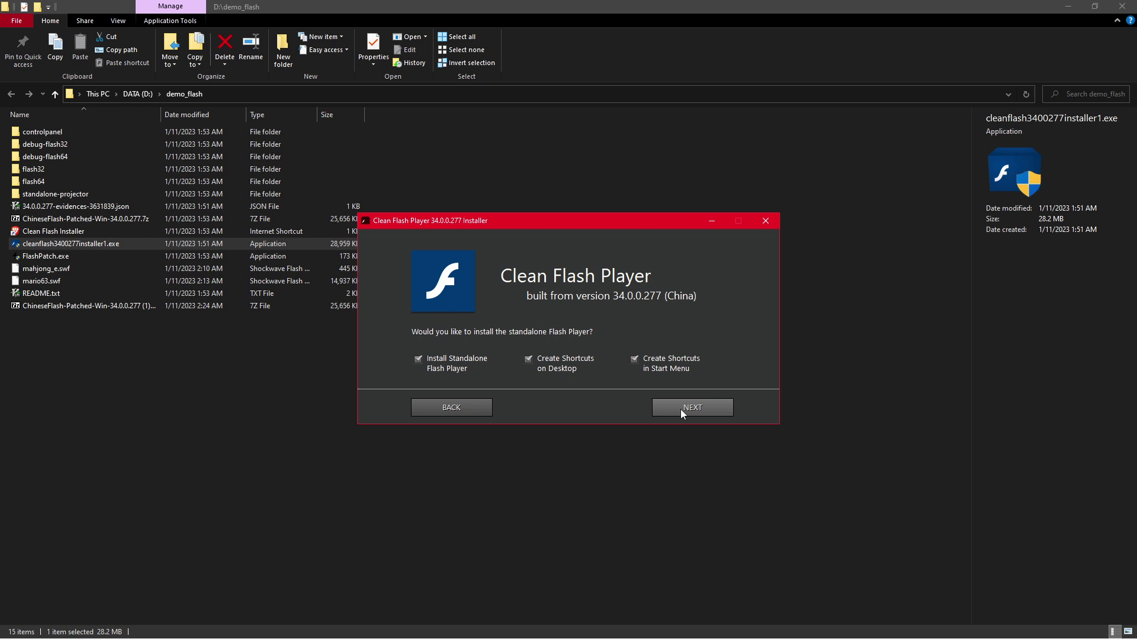
left_click(680, 410)
left_click(680, 409)
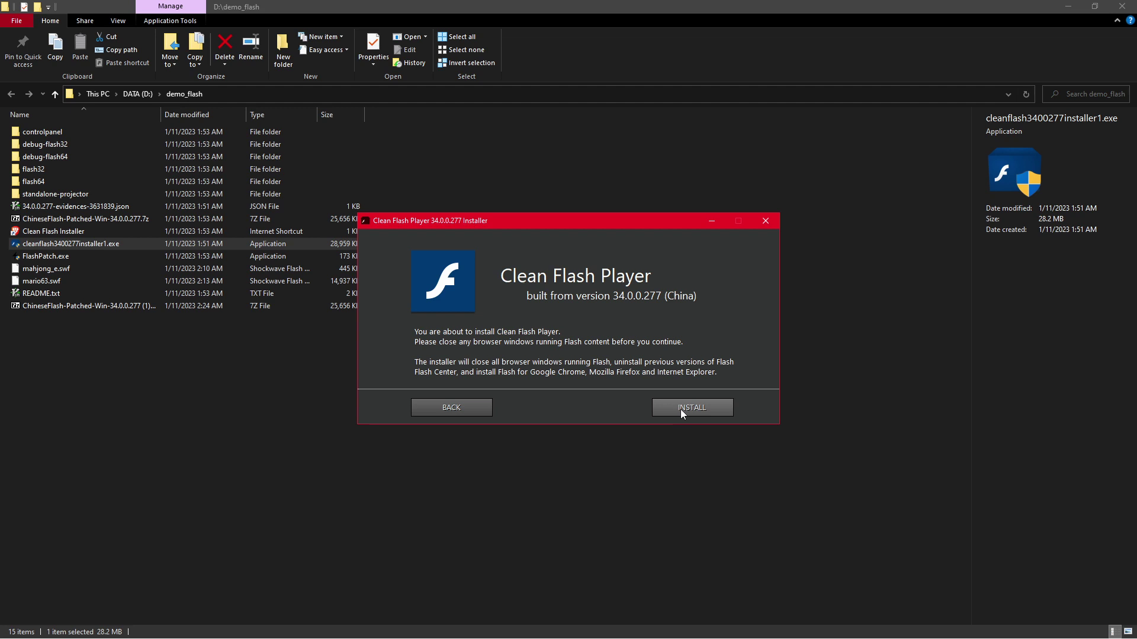
left_click(681, 409)
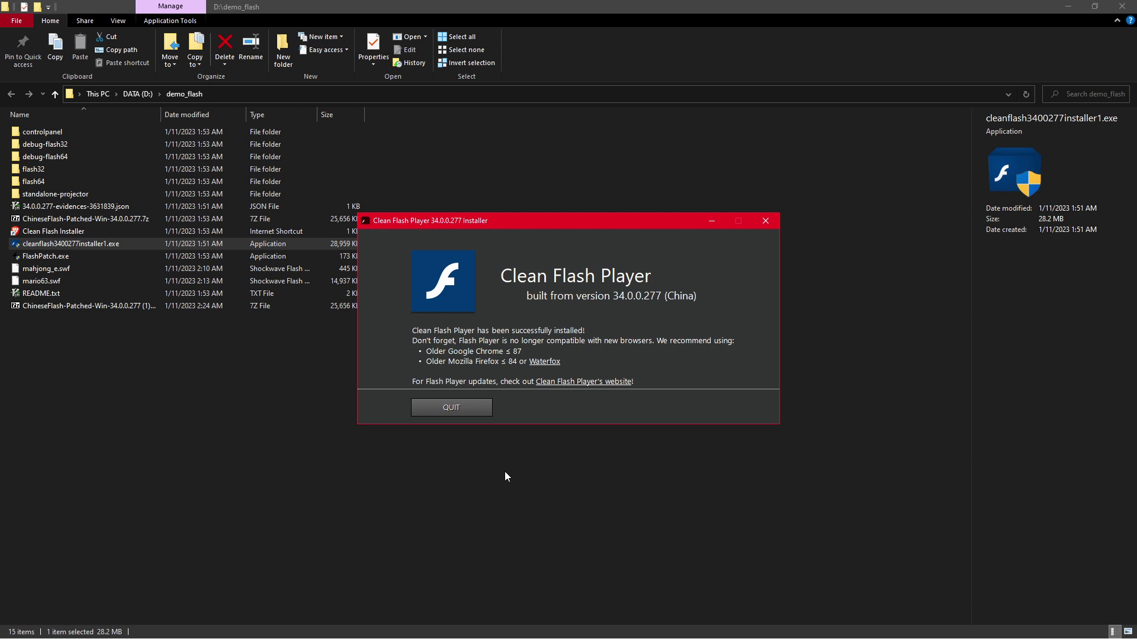
left_click(435, 410)
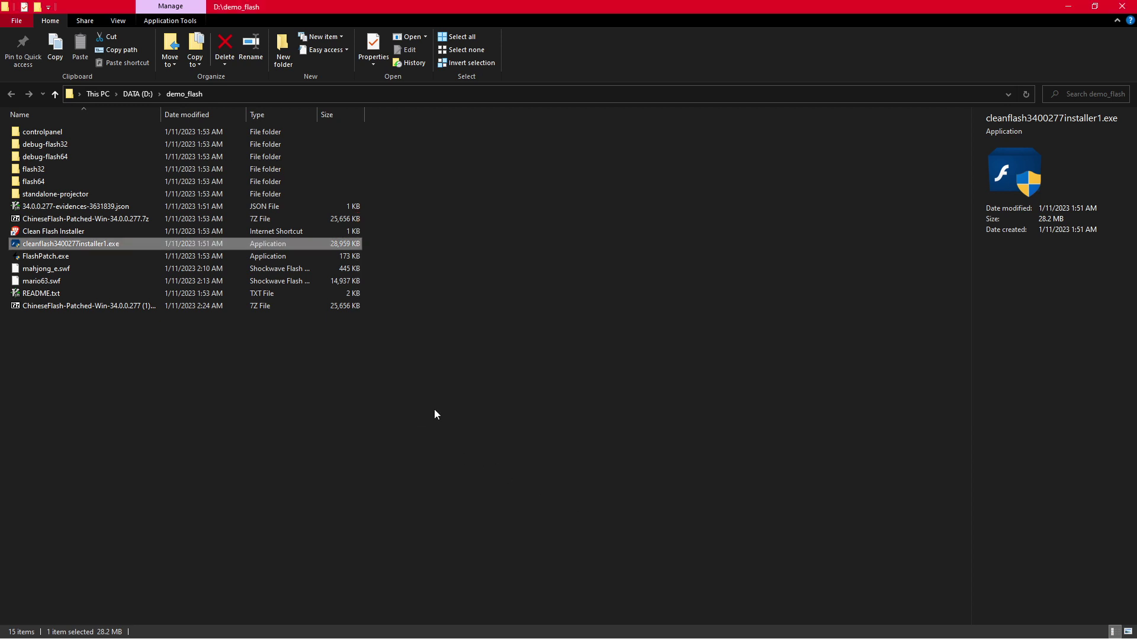
Step: Switch back to the browser's Japanese Mahjong page and inspect the container around the unsupported Flash game
key("alt+Tab")
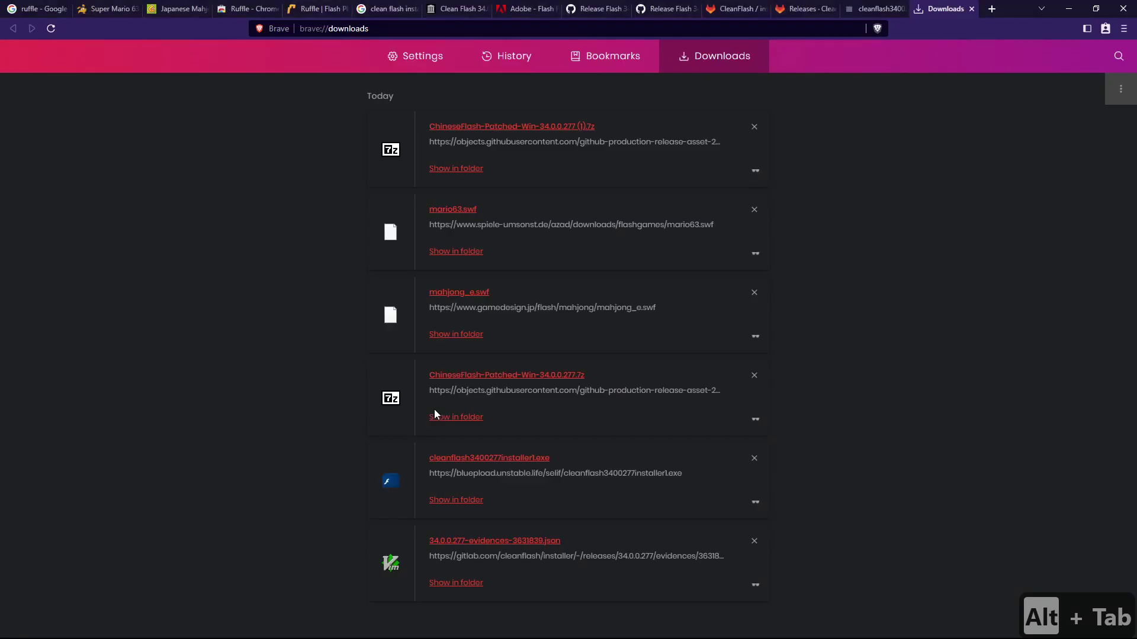
key("ctrl+3")
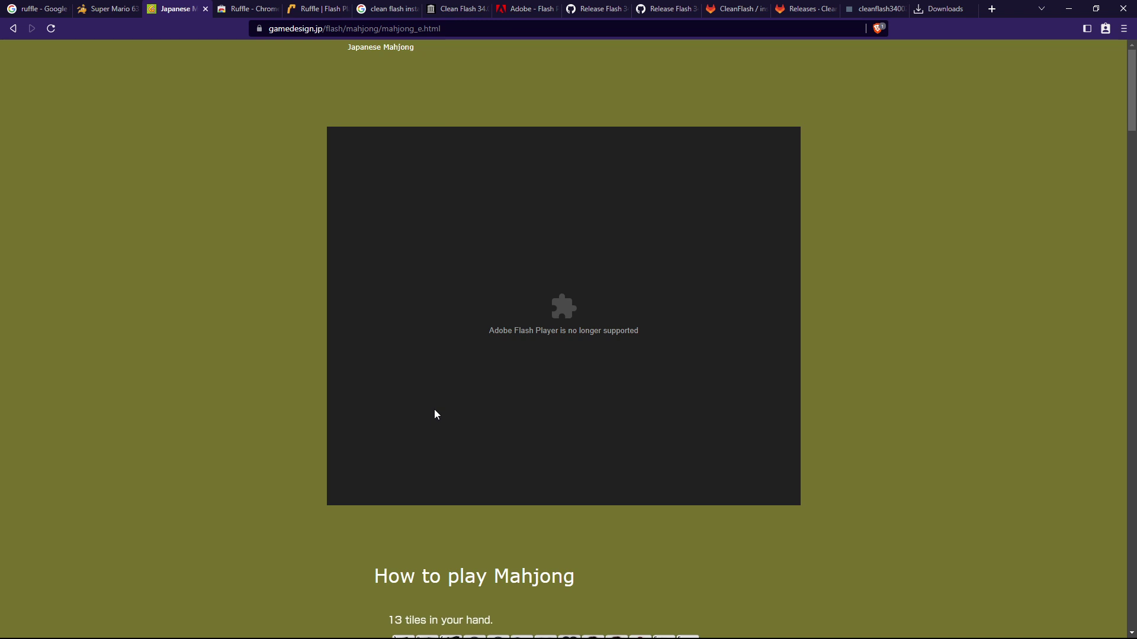
right_click(220, 241)
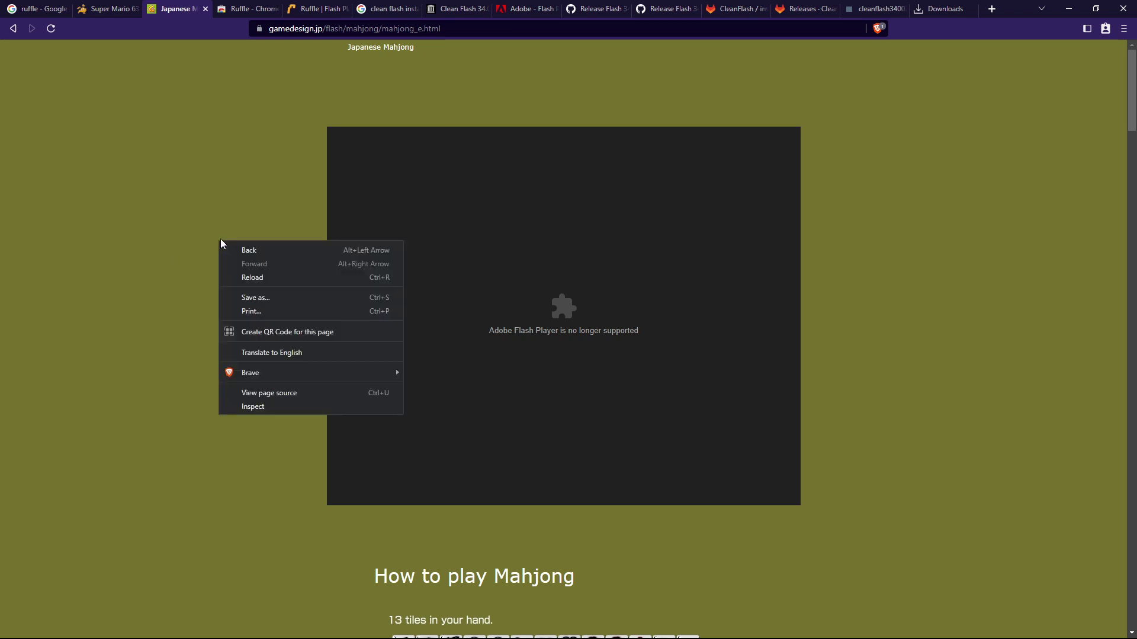
left_click(262, 409)
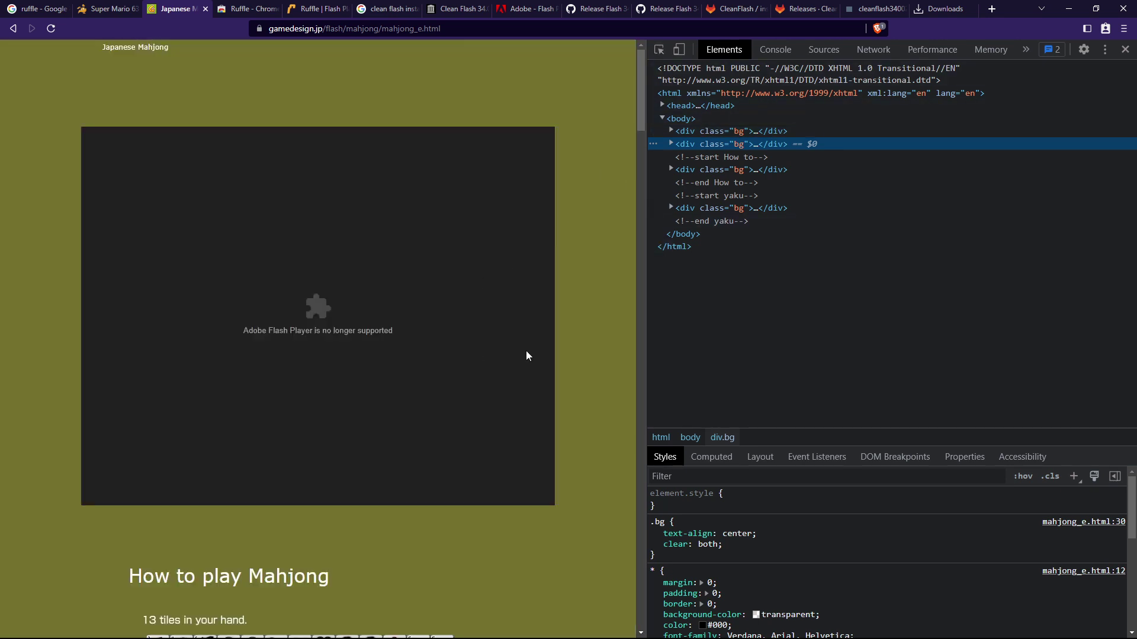
left_click(660, 51)
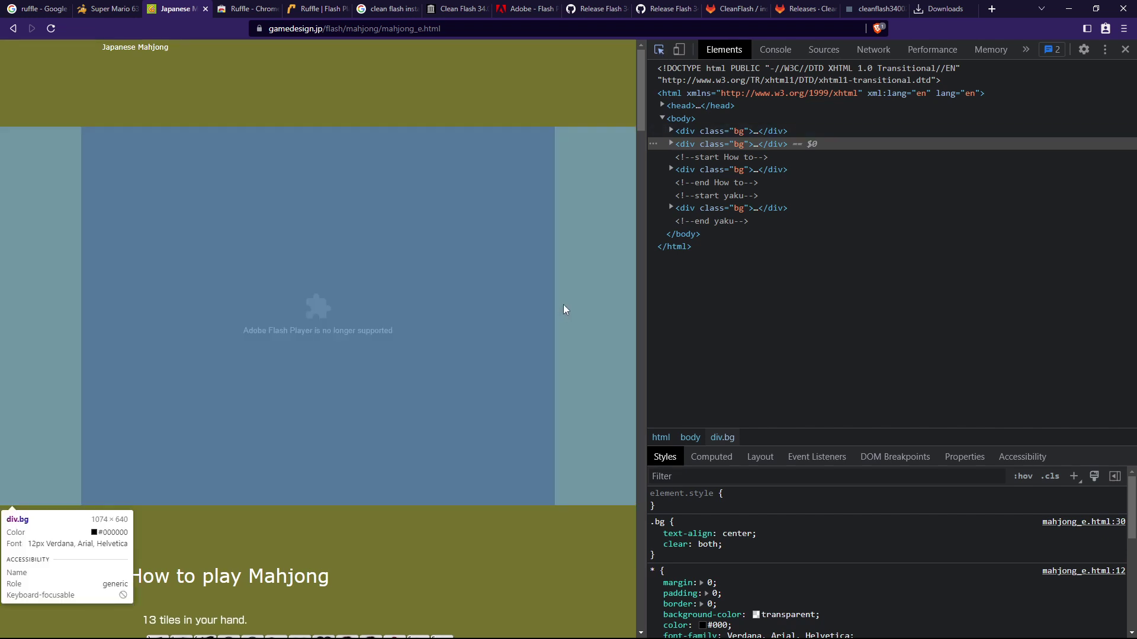
left_click(563, 304)
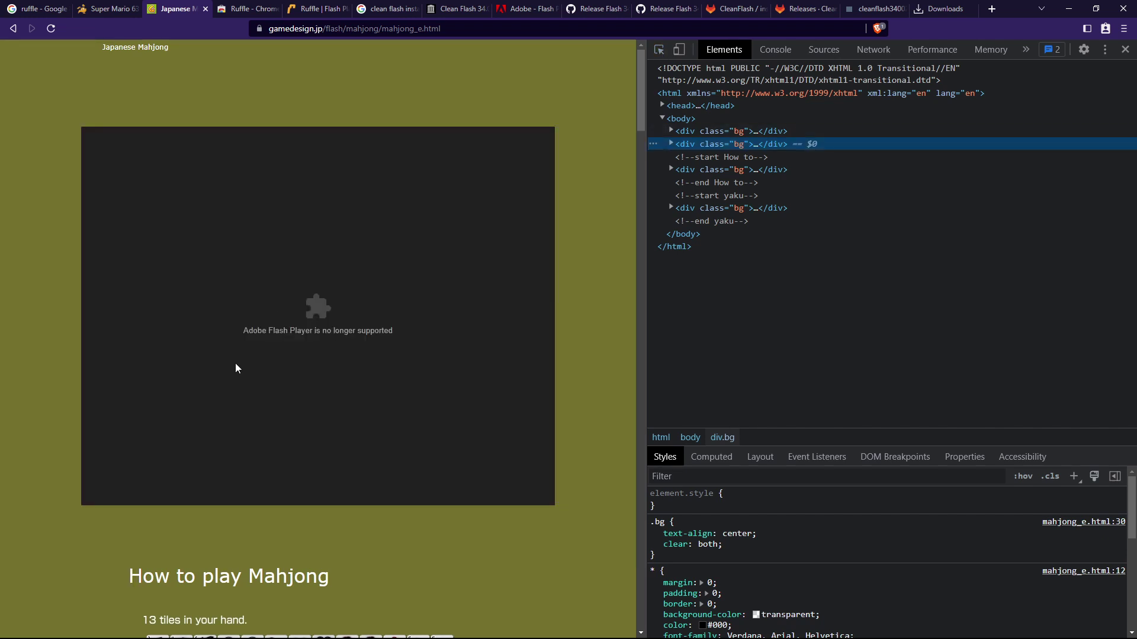
Step: Locate the embed element inside the game's container and download the mahjong_e.swf file it links to
left_click(672, 144)
key("Down")
key("Right")
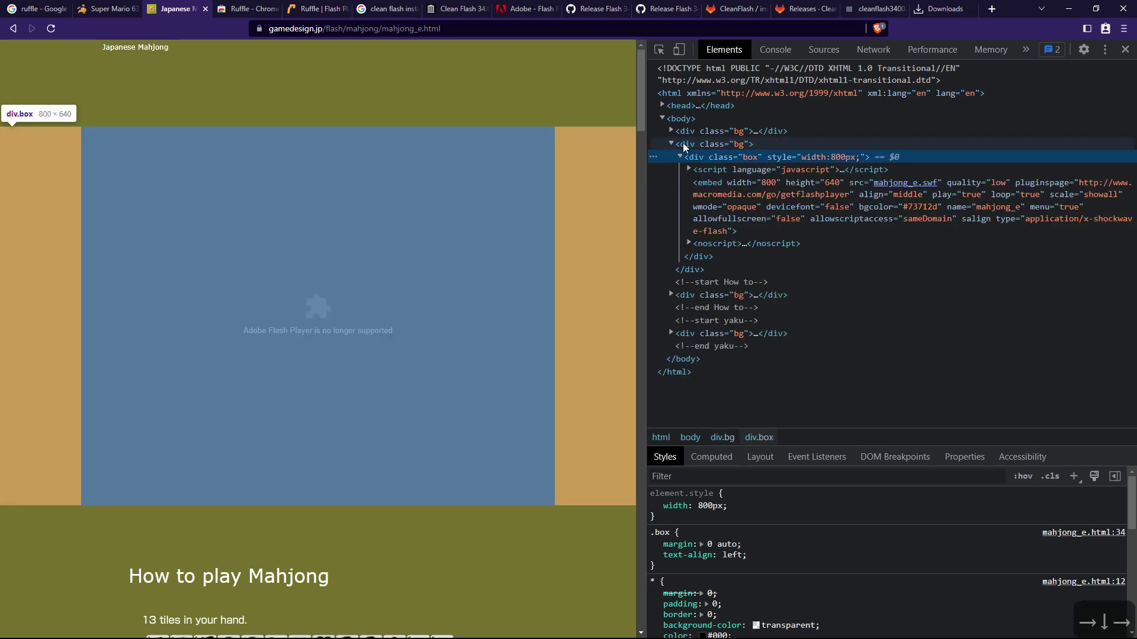
key("Down")
key("Down")
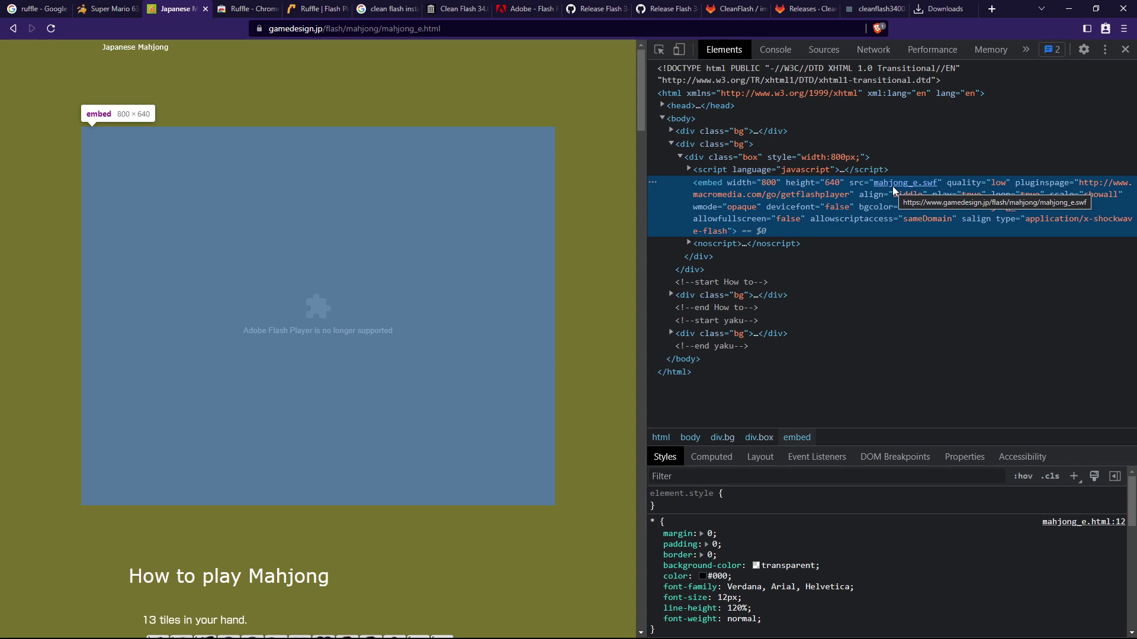
right_click(893, 191)
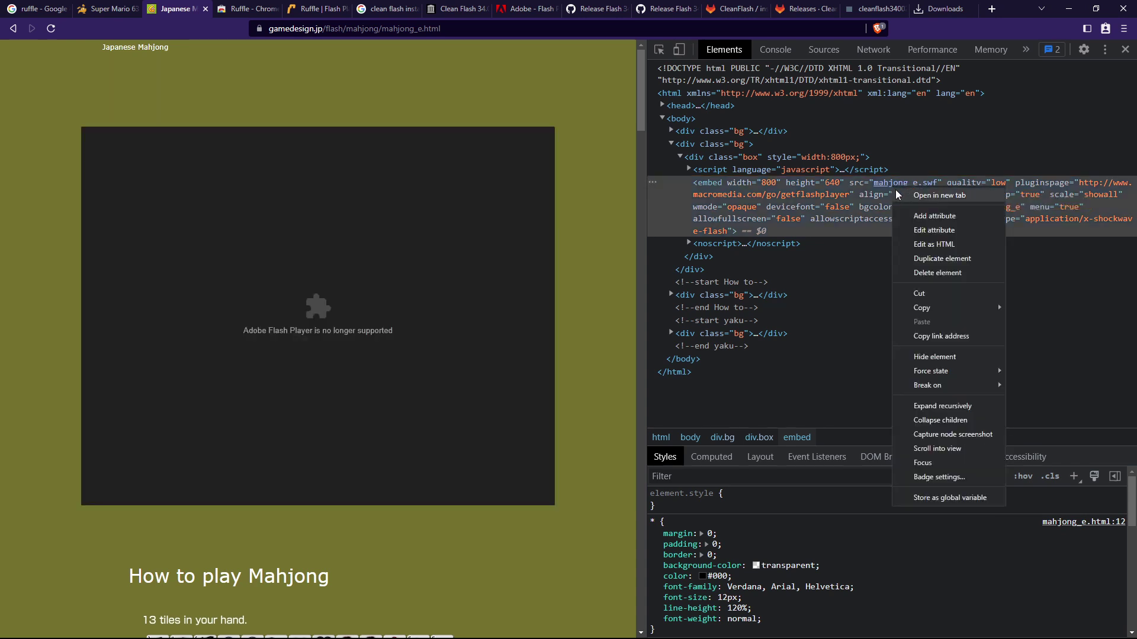
left_click(911, 195)
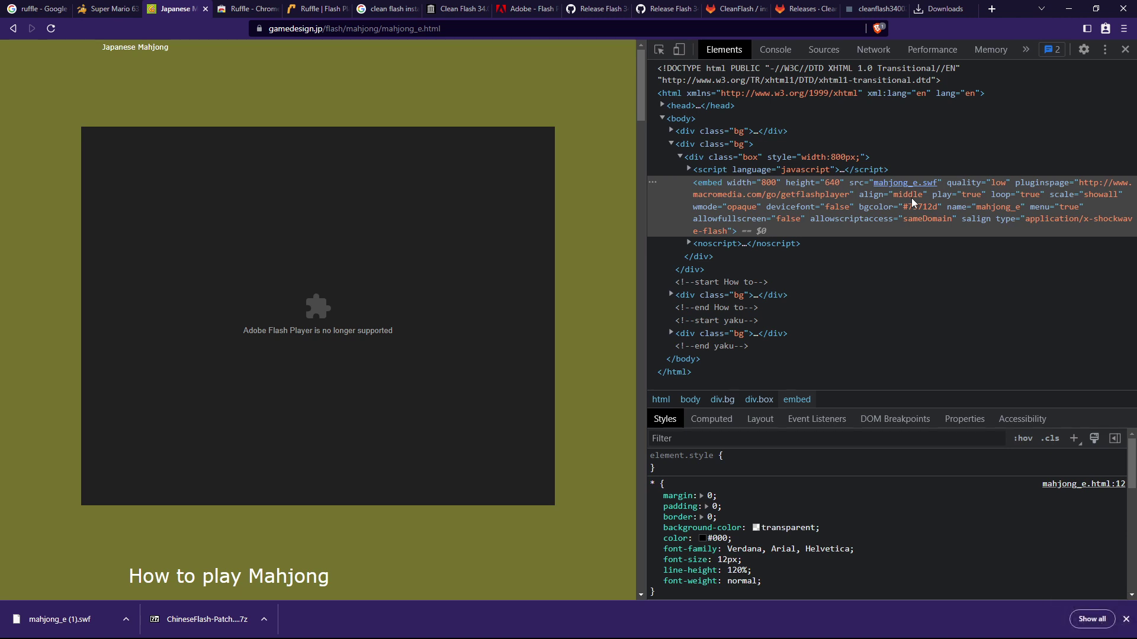
Step: Launch the newly installed standalone Flash Player
key("super")
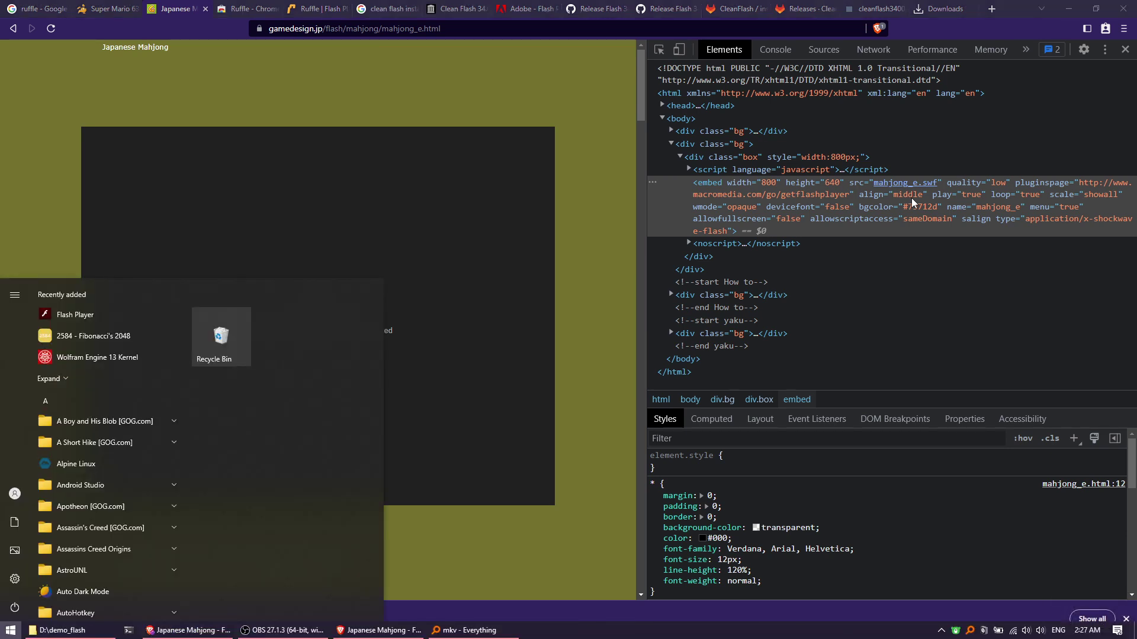
left_click(65, 315)
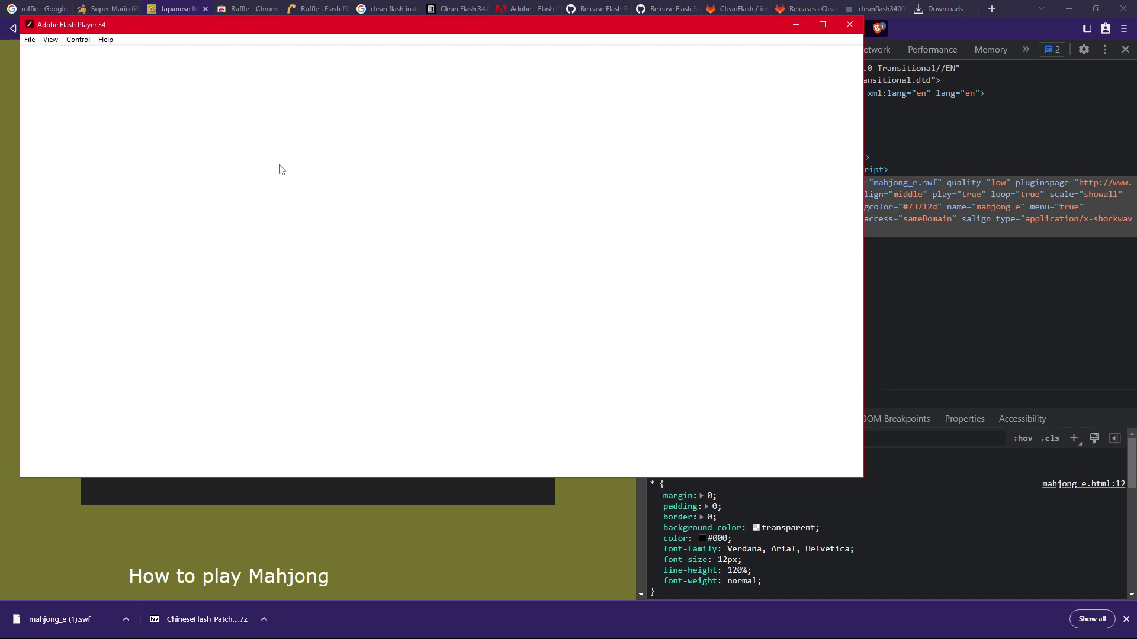
mouse_move(77, 624)
left_mouse_down()
mouse_move(179, 477)
mouse_move(219, 631)
mouse_move(89, 626)
left_mouse_up()
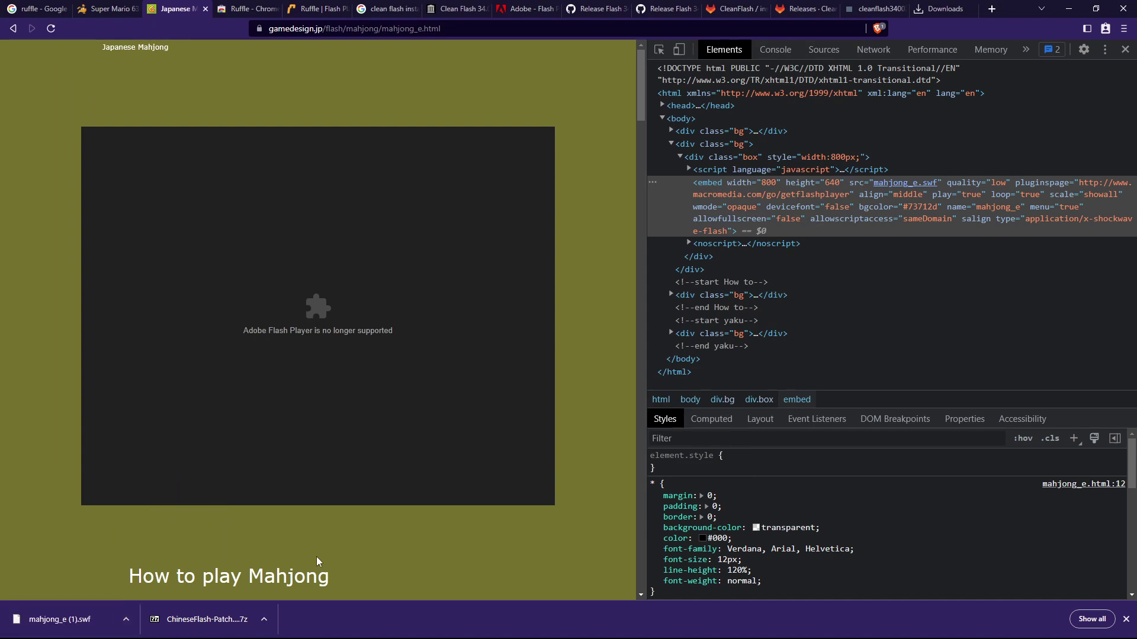
Step: Bring up the demo_flash folder and place the Flash Player window over it so the file names stay uncovered
key("alt+Tab")
key("alt+Tab")
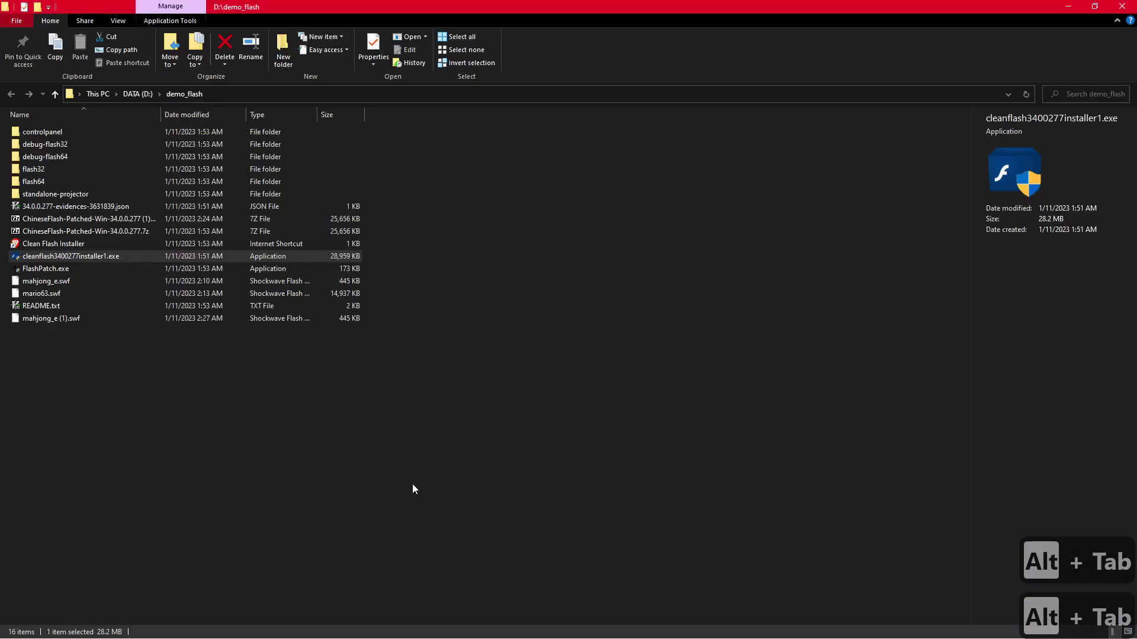
key("alt+Tab")
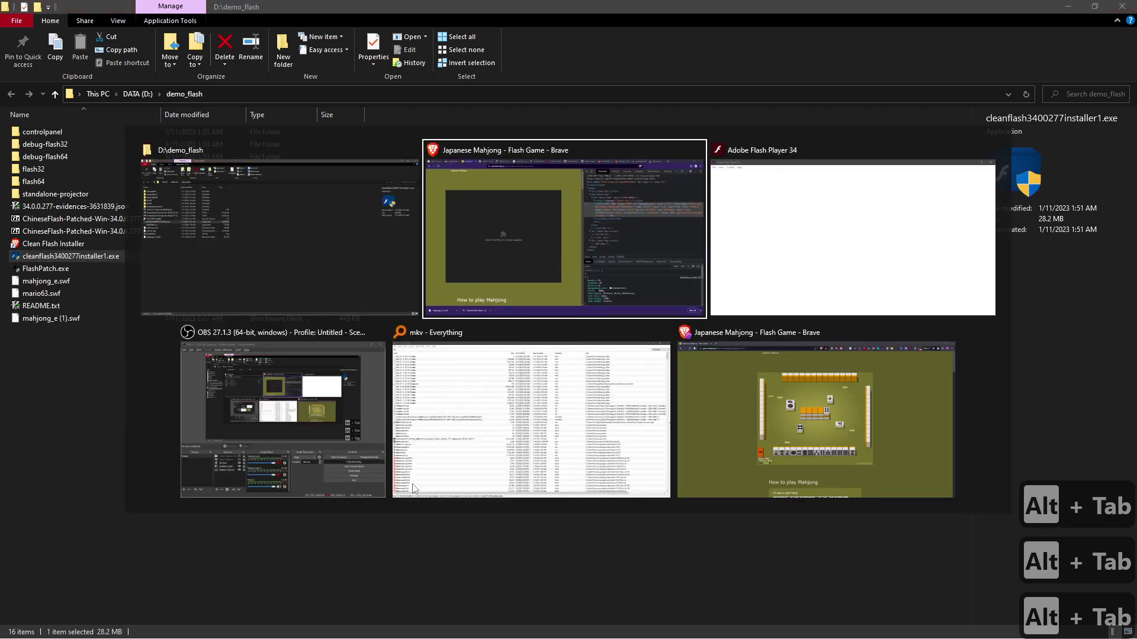
key("alt+Tab")
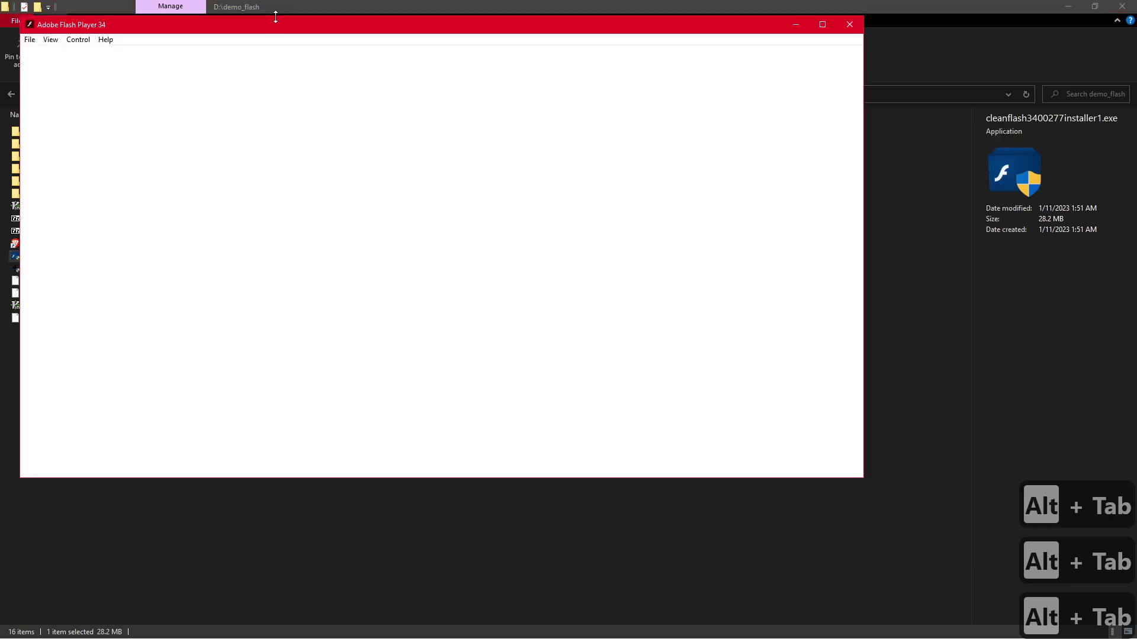
left_click_drag(278, 28, 483, 42)
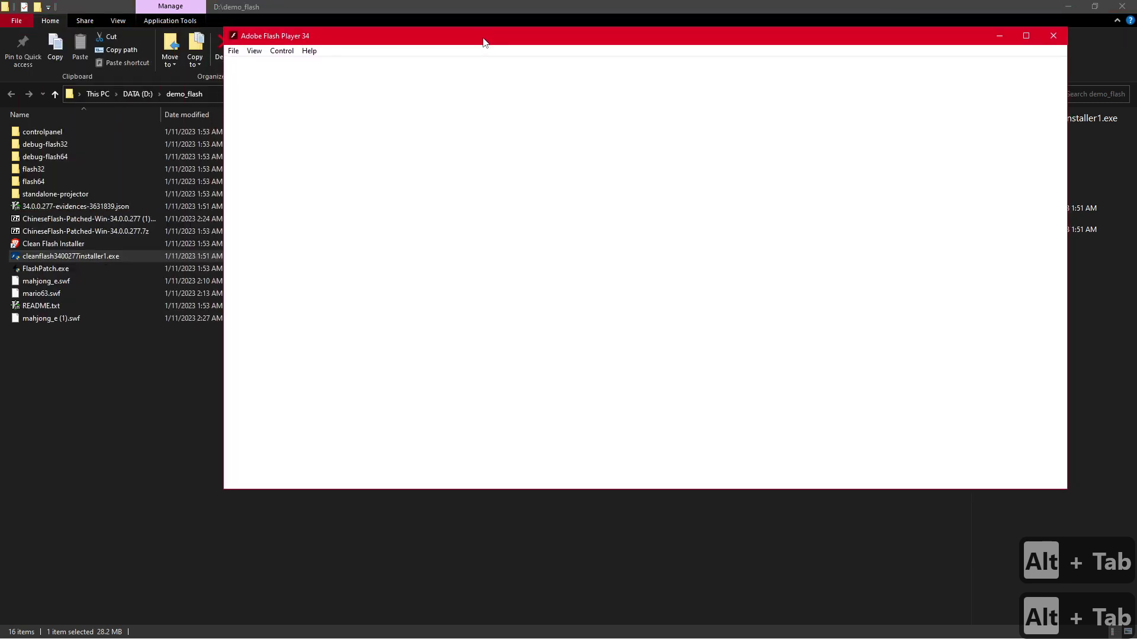
Step: Load mahjong_e (1).swf into Flash Player, start the game and discard the West tile
left_click_drag(65, 321, 376, 223)
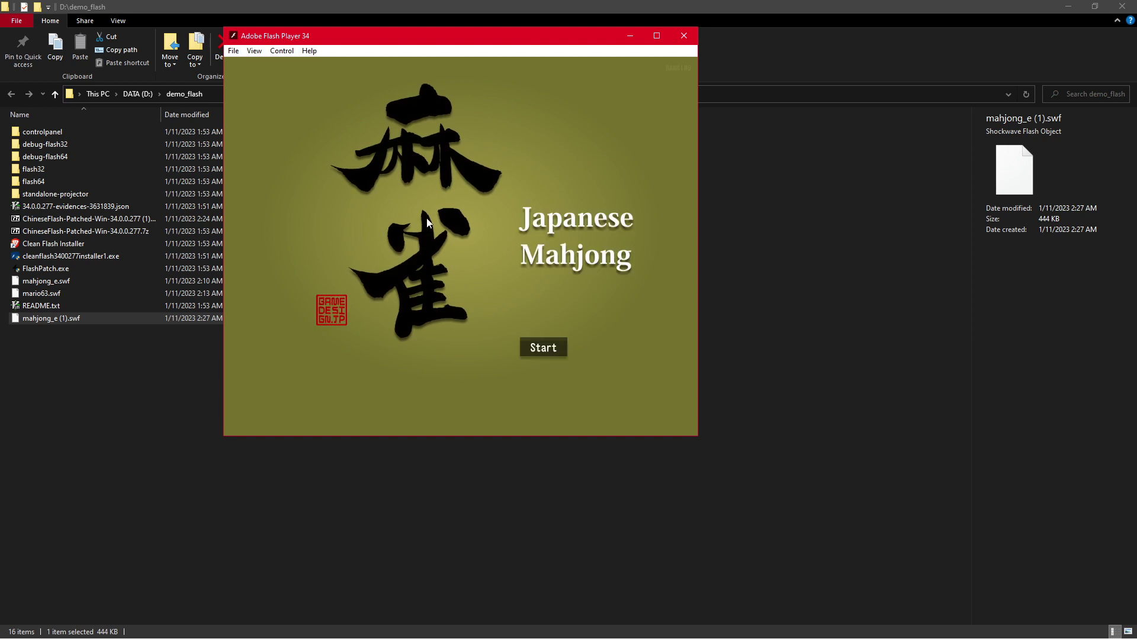
left_click(534, 346)
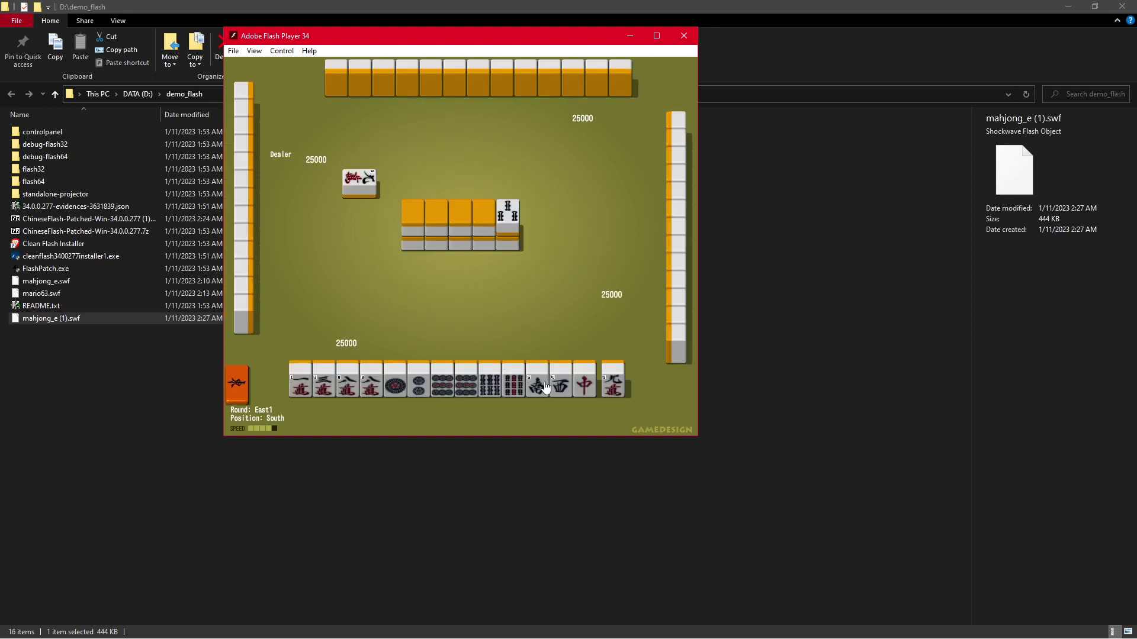
left_click(574, 385)
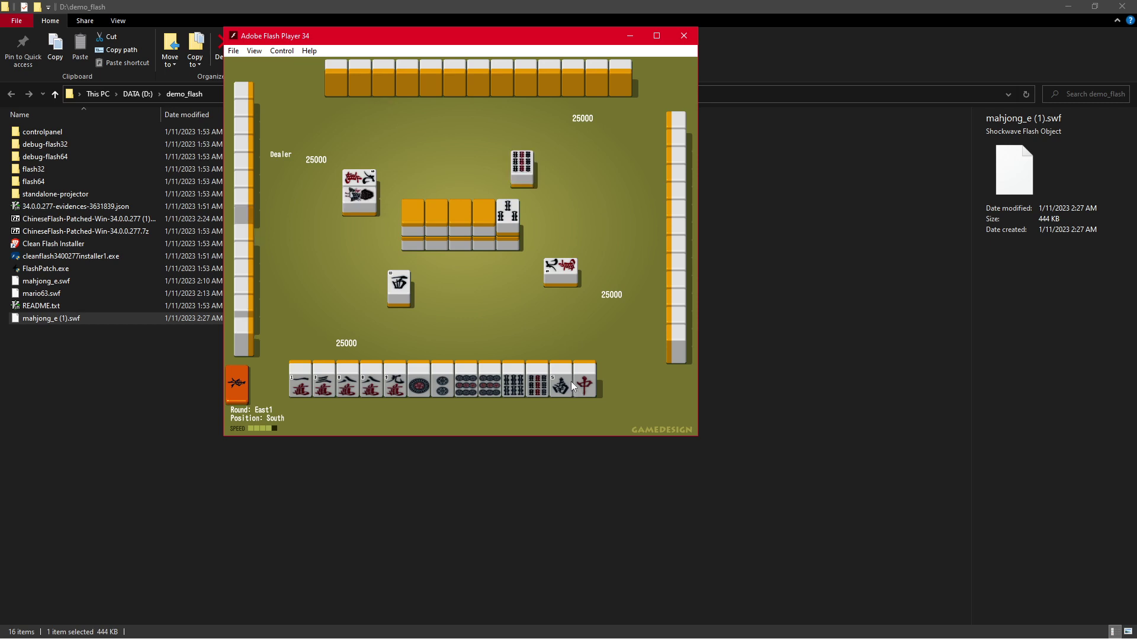
Step: Switch back to the browser's Super Mario 63 page and close its developer tools
key("alt+Tab")
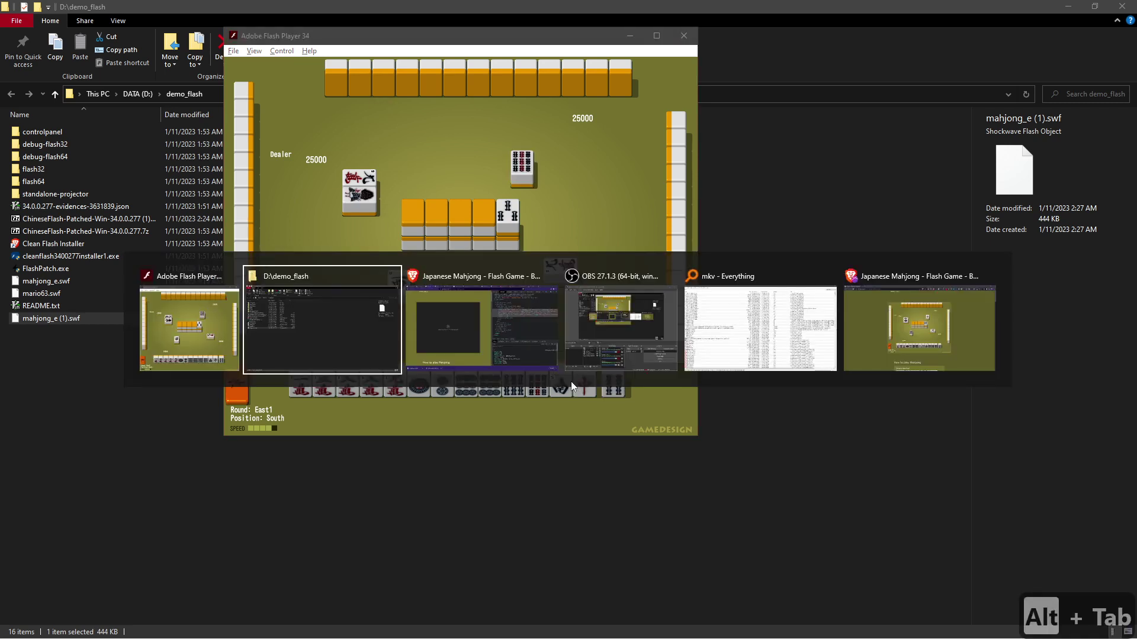
key("alt+Right")
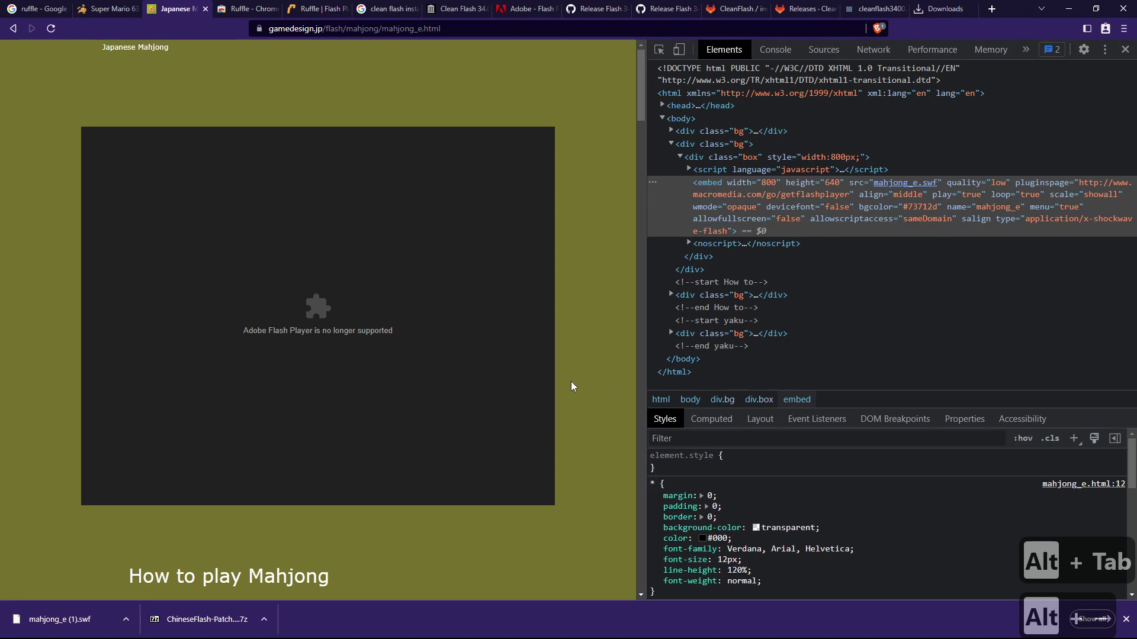
key("ctrl+shift+Tab")
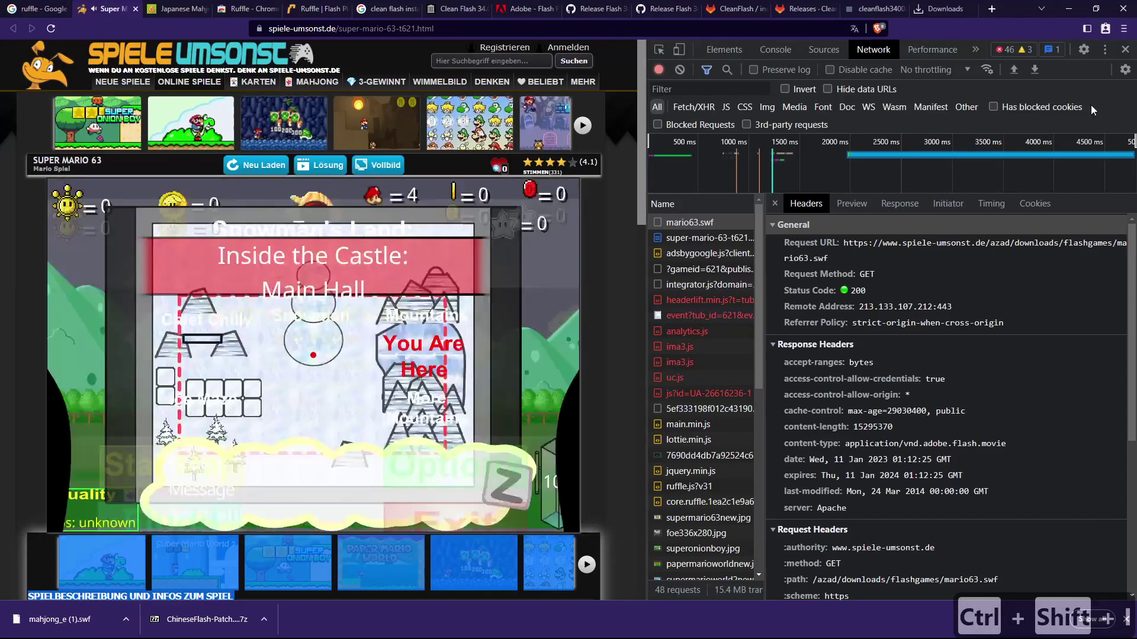
left_click(1125, 50)
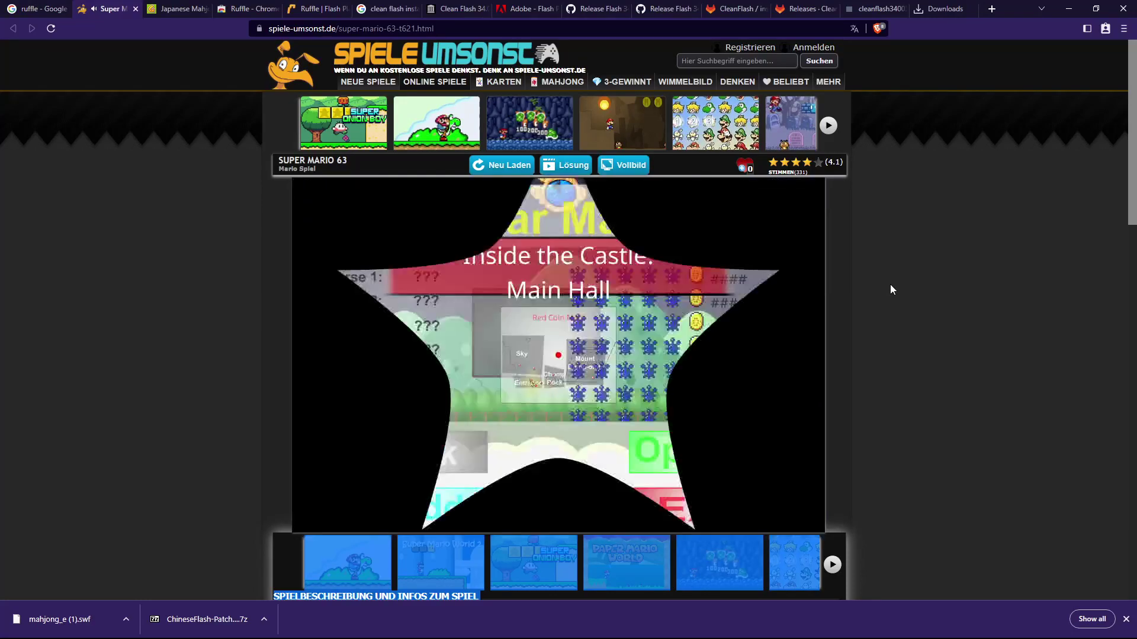
Step: Reload the Super Mario 63 page from its address
key("ctrl+shift+j")
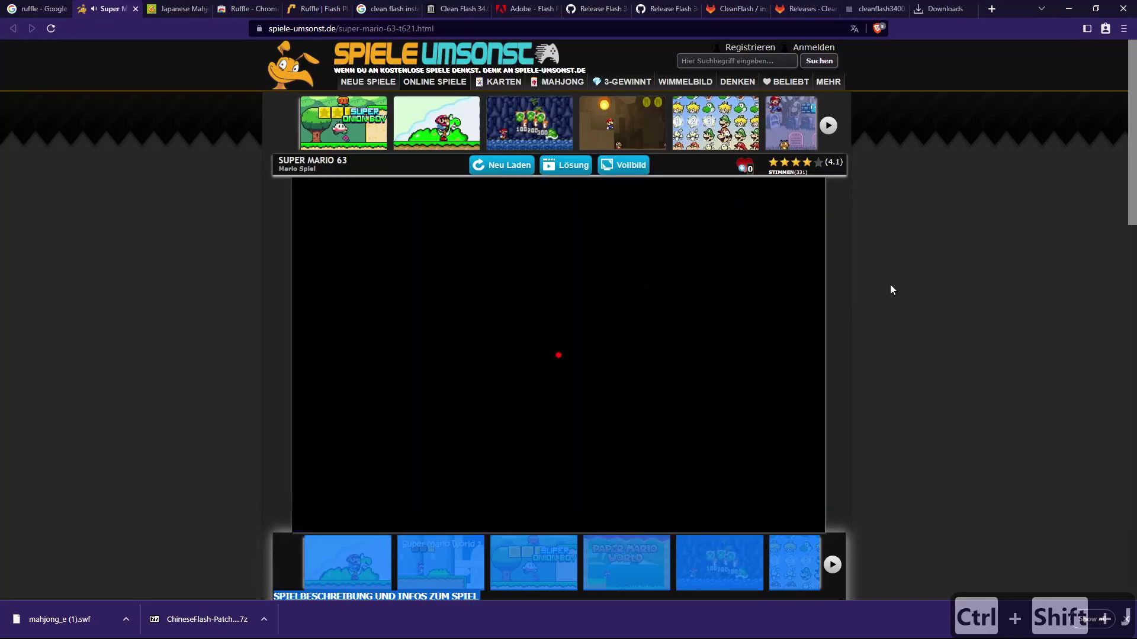
key("ctrl+shift+r")
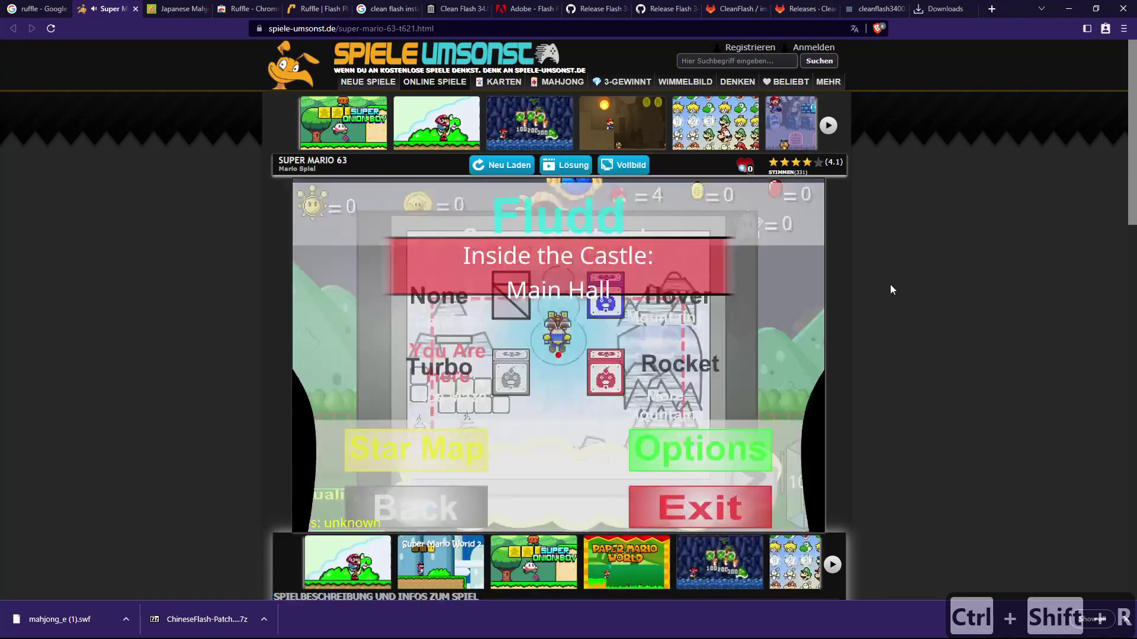
key("ctrl+e")
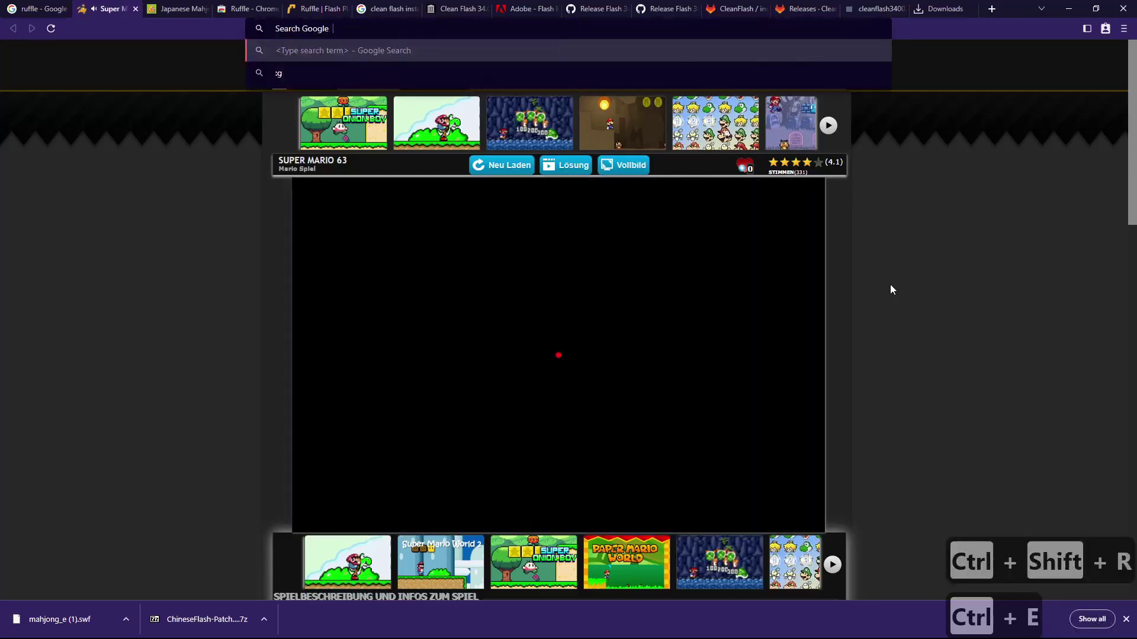
key("Escape")
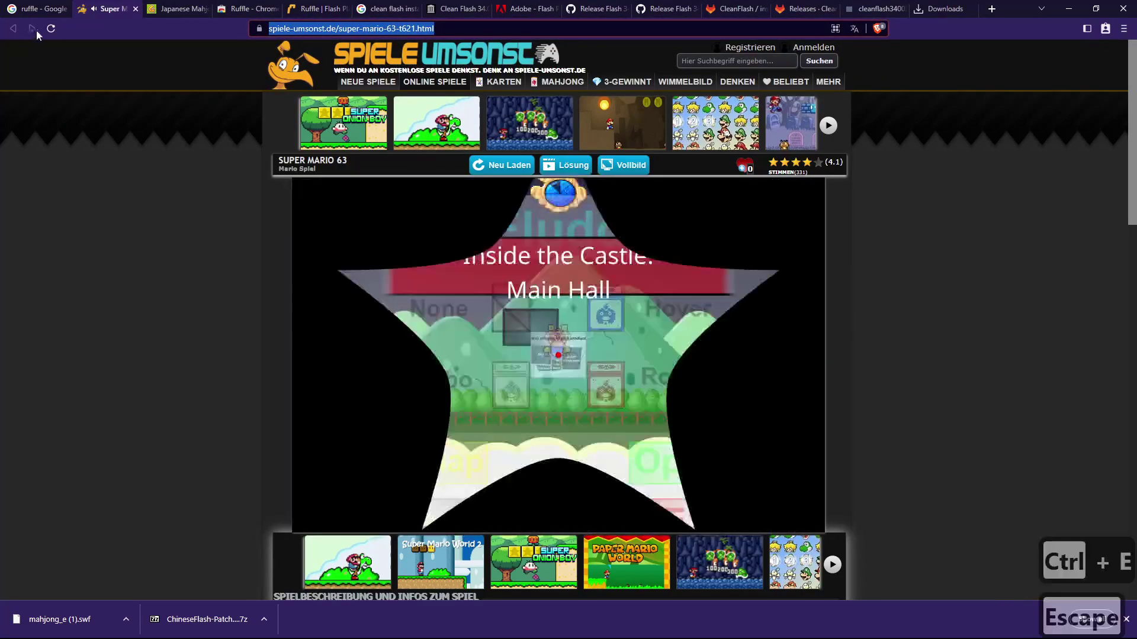
key("Return")
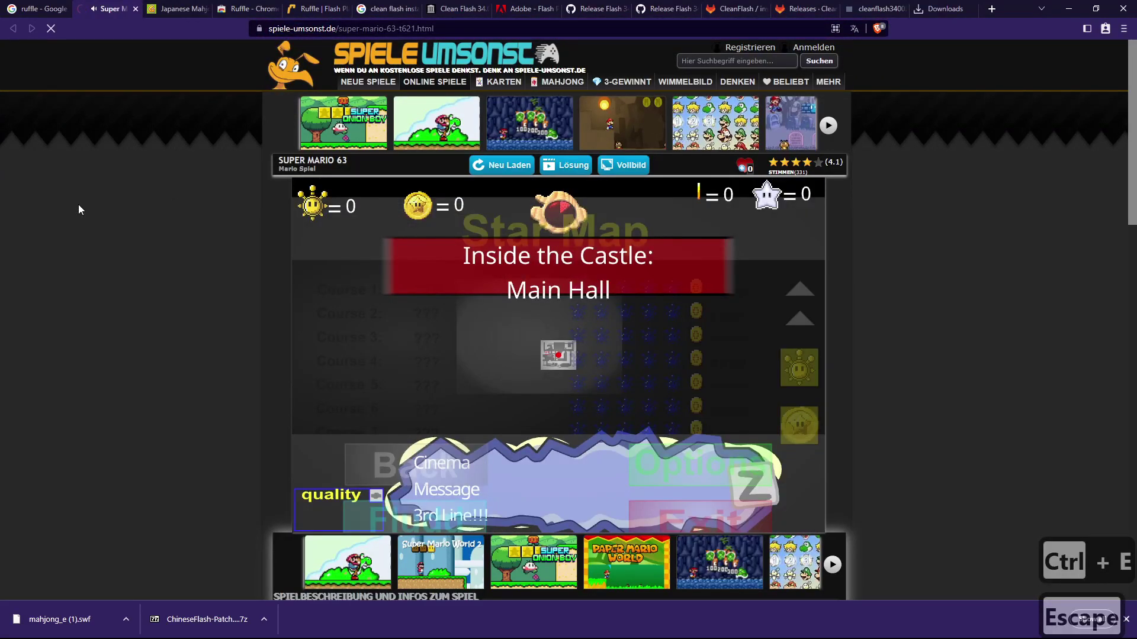
Step: Reopen the developer tools with the network log, dismiss the translation offer and start the Super Mario 63 game
key("ctrl+shift+i")
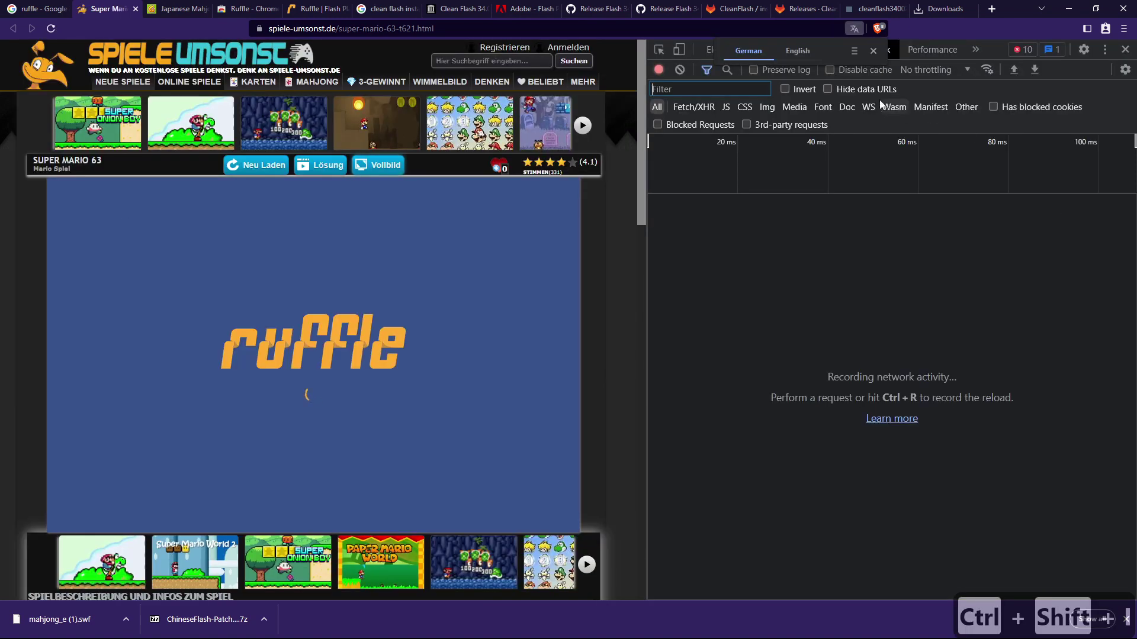
left_click(876, 52)
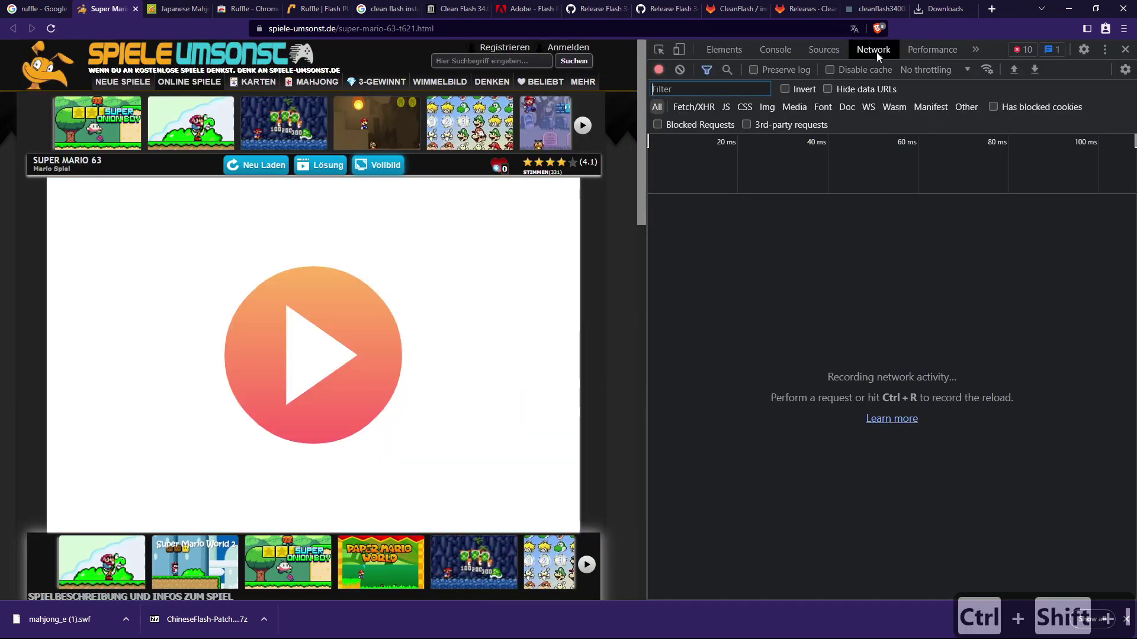
left_click(331, 333)
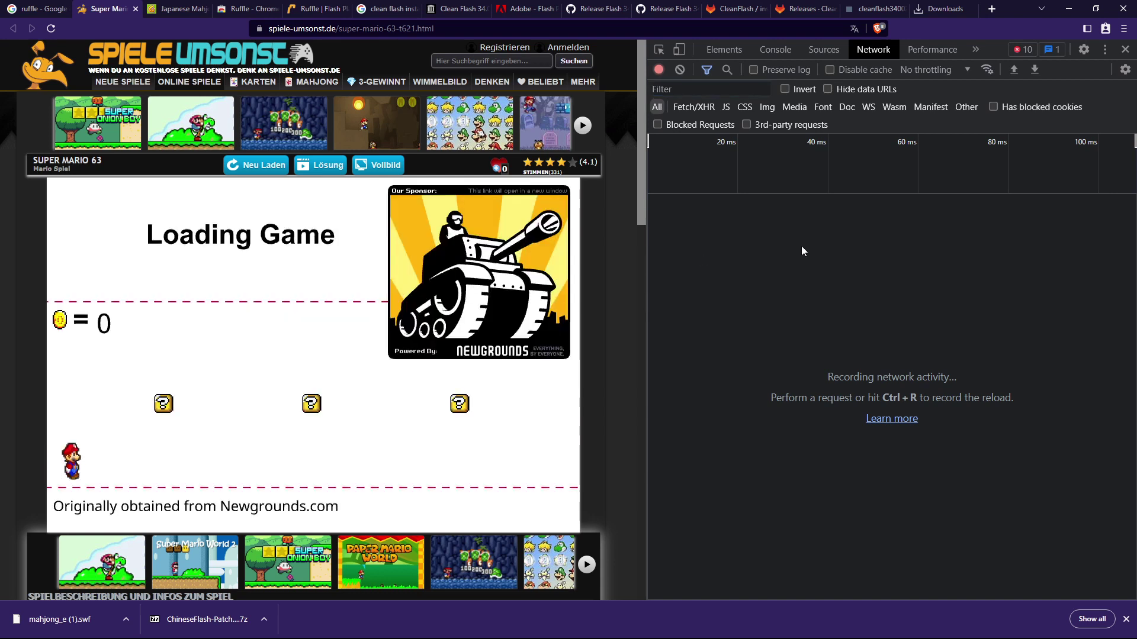
Step: Reload the page with the network log open to record all of its requests
key("ctrl+r")
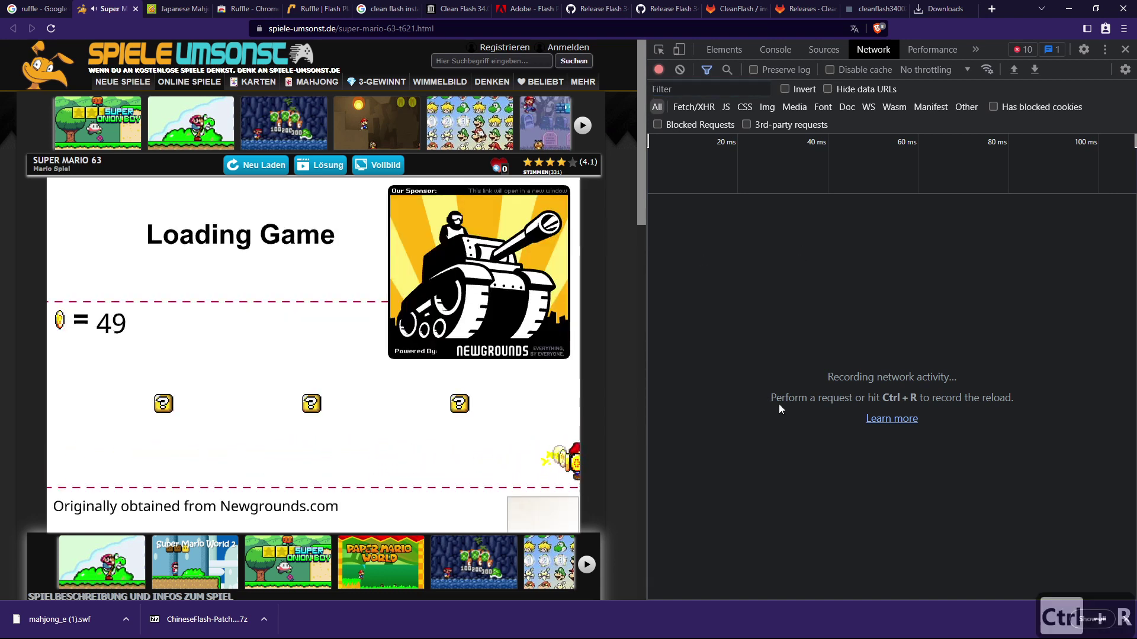
key("ctrl+r")
key("ctrl+shift+r")
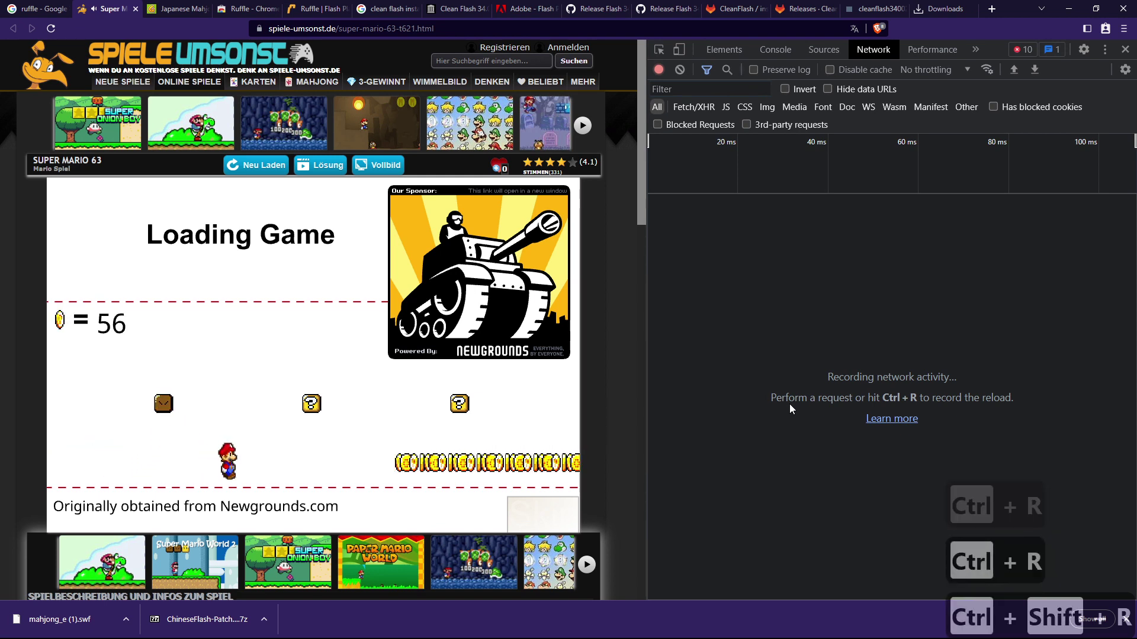
key("ctrl+r")
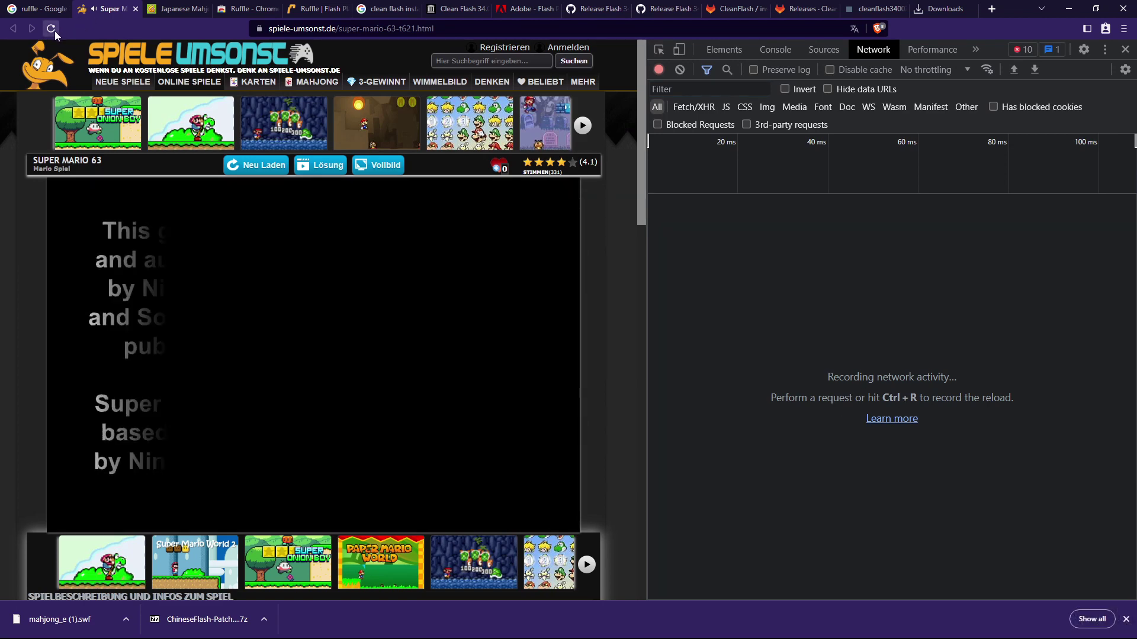
left_click(54, 31)
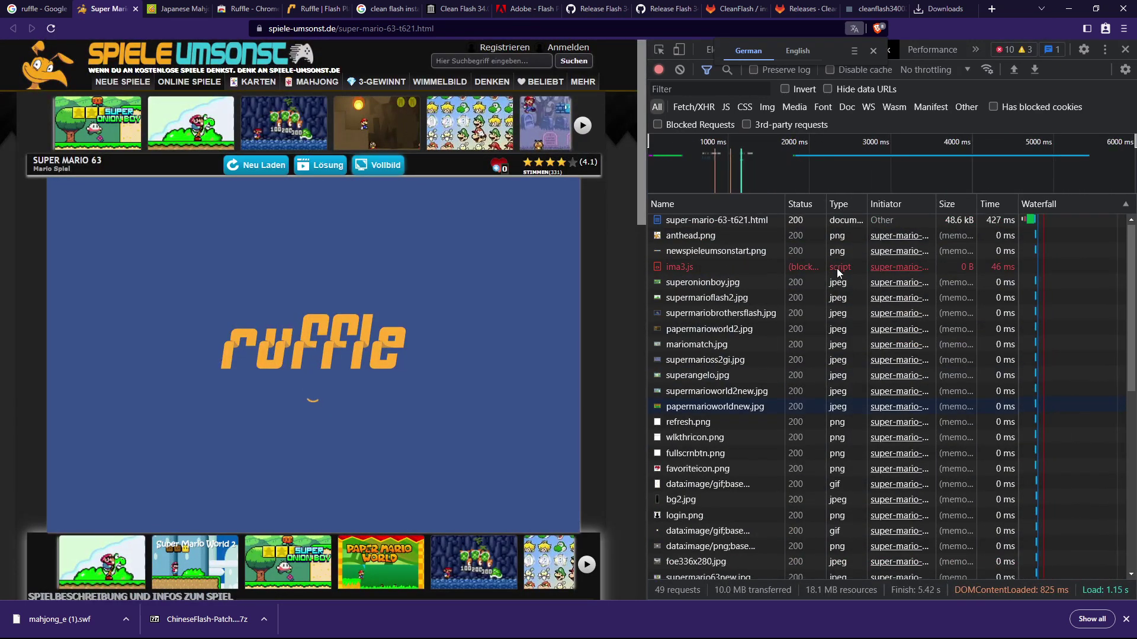
Step: Look through the recorded network requests and sort them by size, largest first
scroll(837, 272, "down", 7)
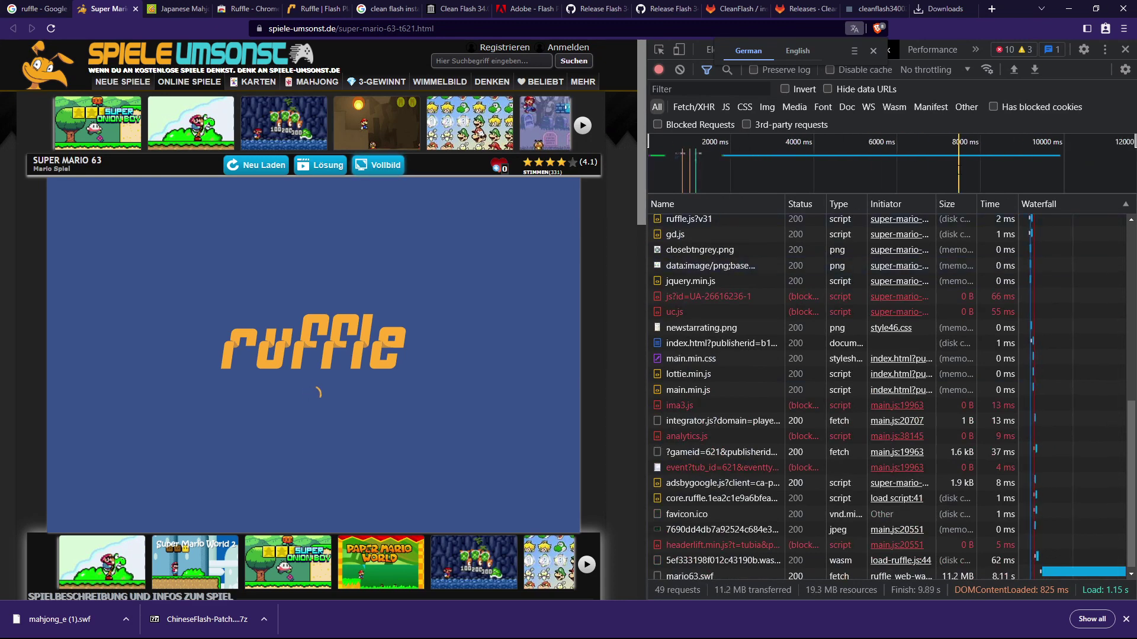
scroll(849, 255, "up", 10)
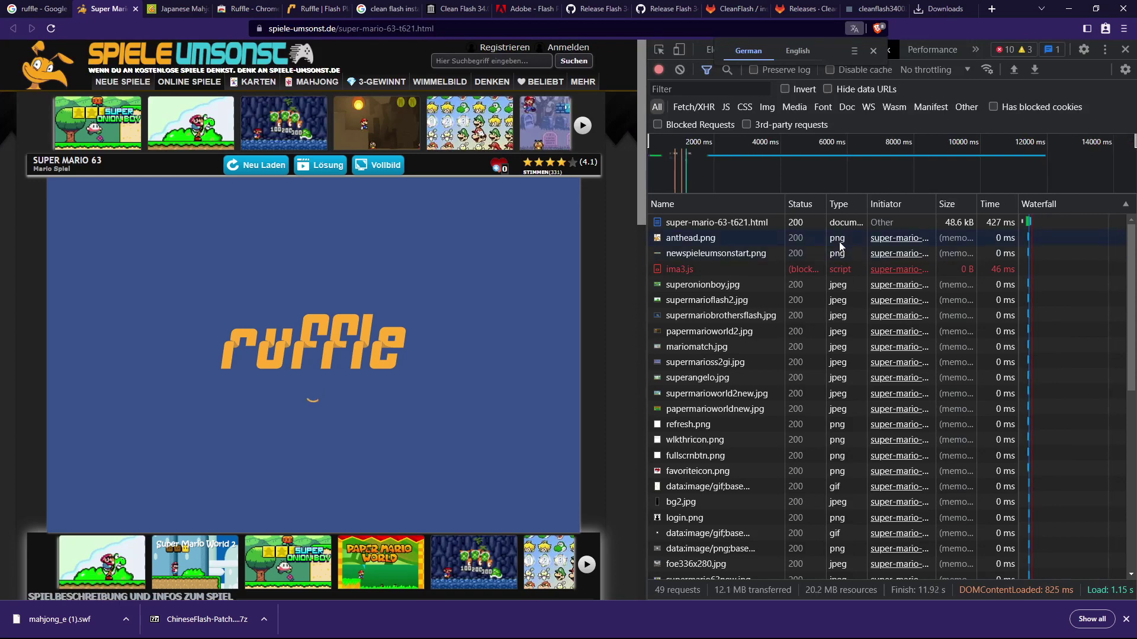
left_click(952, 204)
left_click(951, 207)
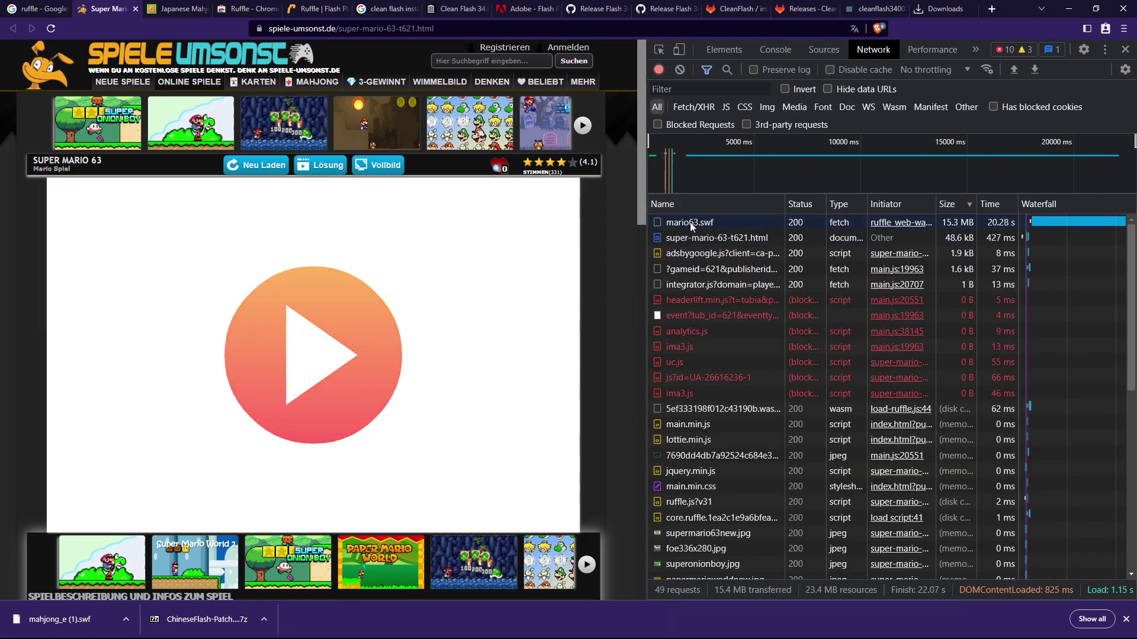
Step: Start the browser game, open the mario63.swf request in a new tab and save it as mario63 (1).swf in demo_flash
left_click(332, 329)
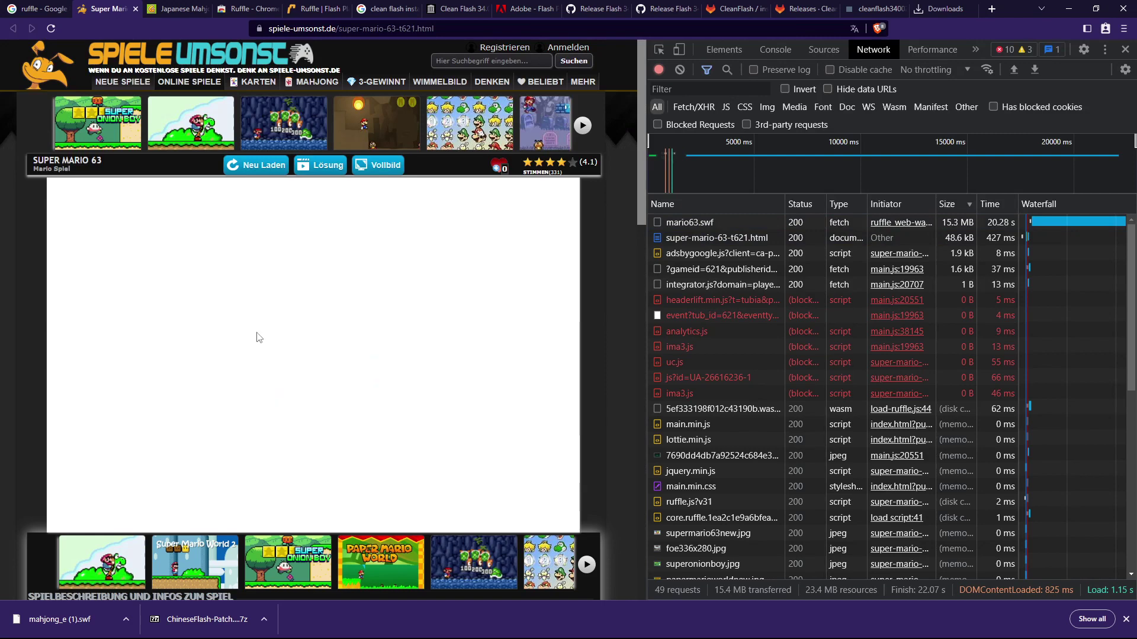
right_click(671, 225)
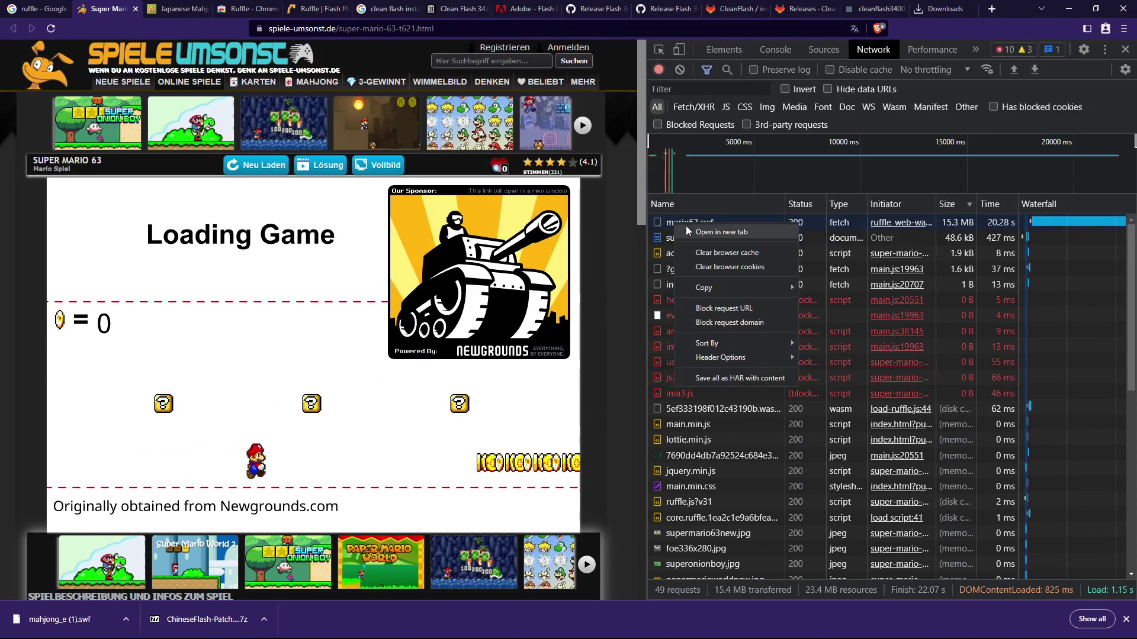
left_click(686, 227)
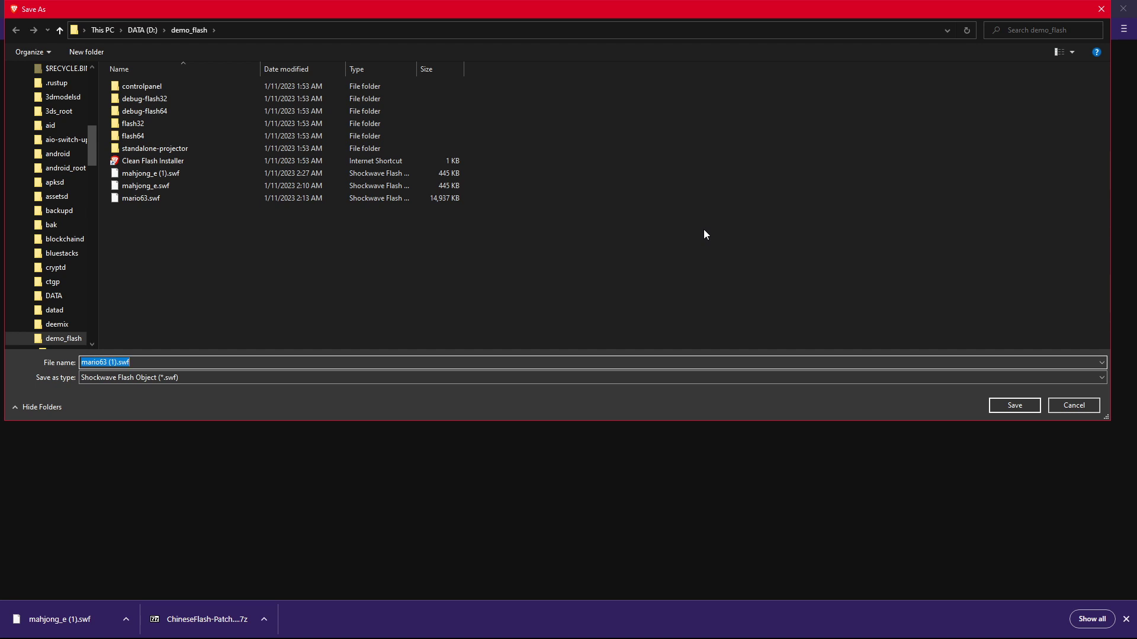
key("alt+s")
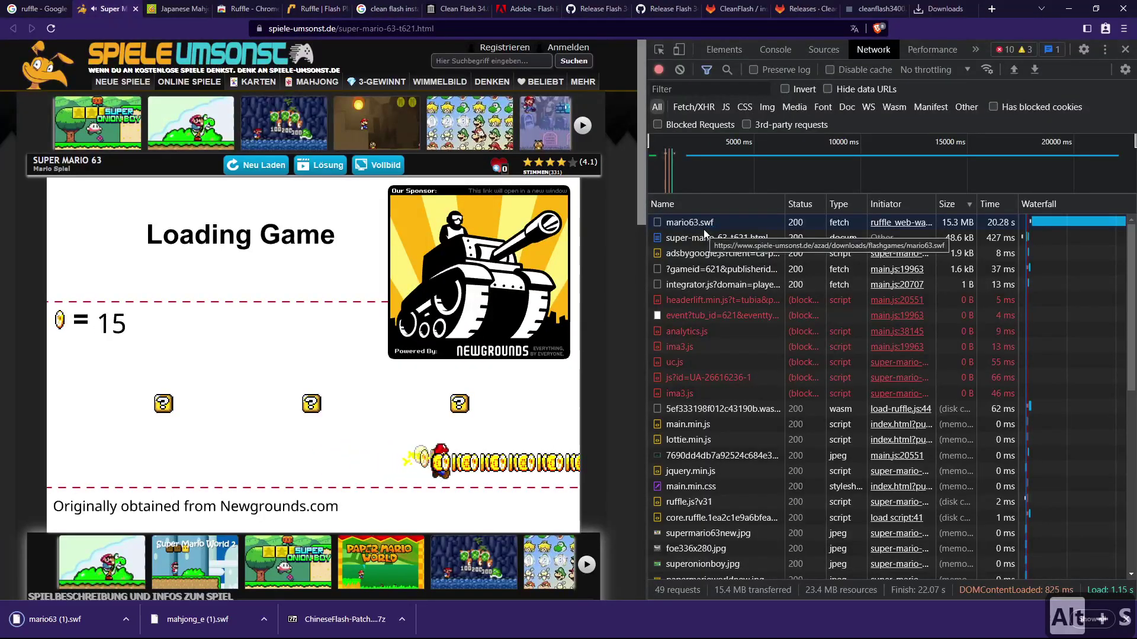
Step: Switch to Flash Player over the demo_flash folder and load mario63 (1).swf into it
key("alt+Tab")
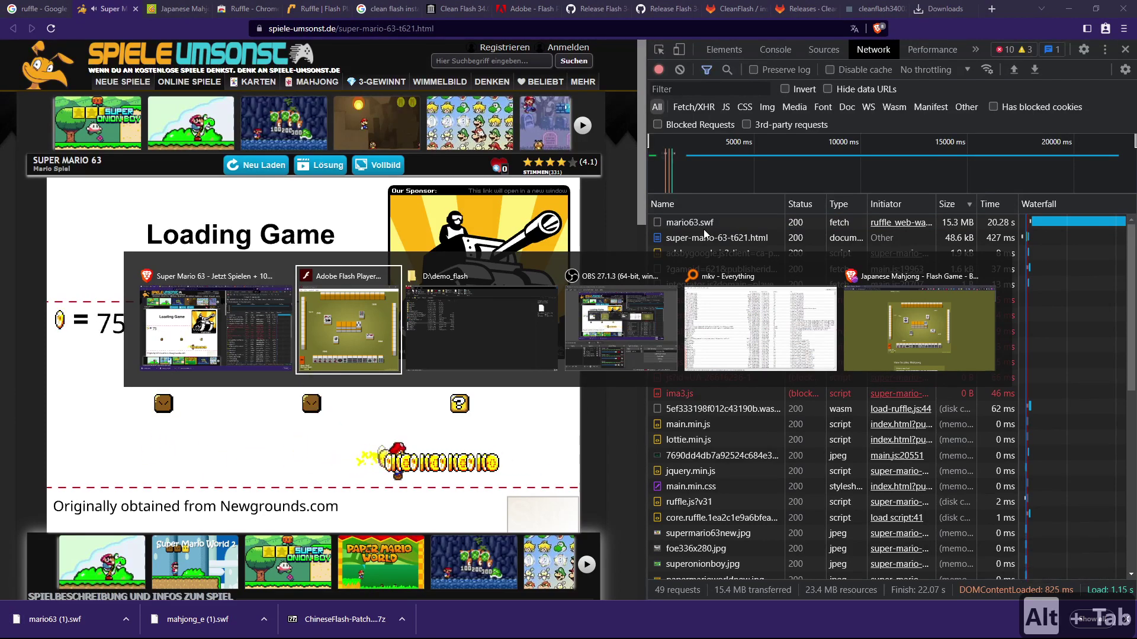
key("alt+Tab")
key("alt+Tab")
key("alt+Tab")
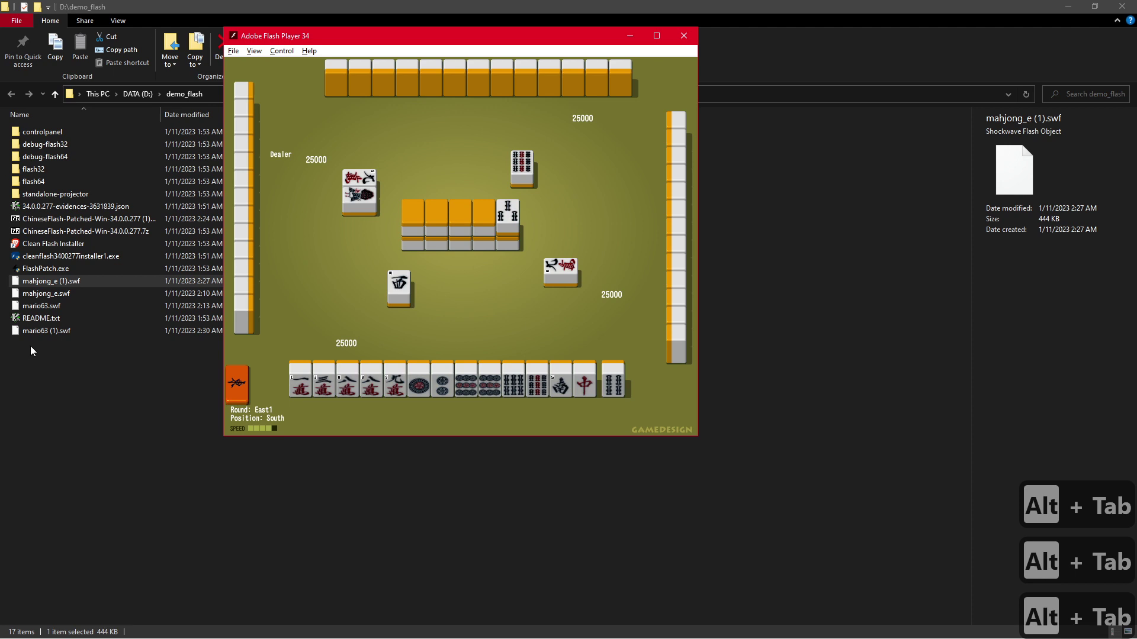
left_click_drag(56, 329, 402, 316)
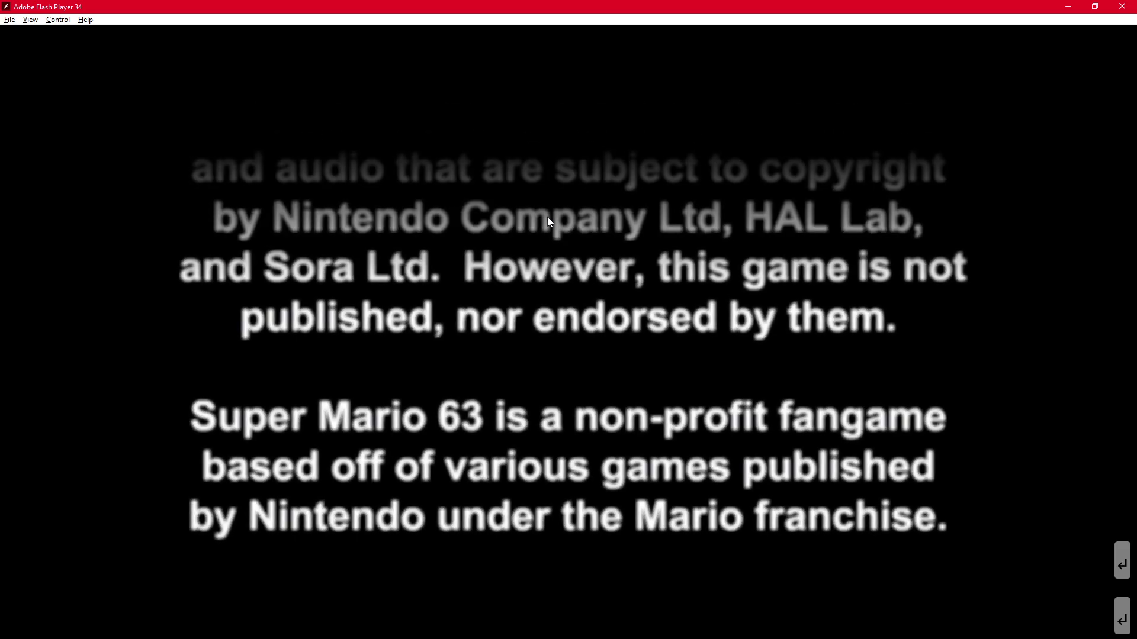
Step: Skip through the opening screens of Super Mario 63 in the maximized Flash Player
key("Return")
key("Return")
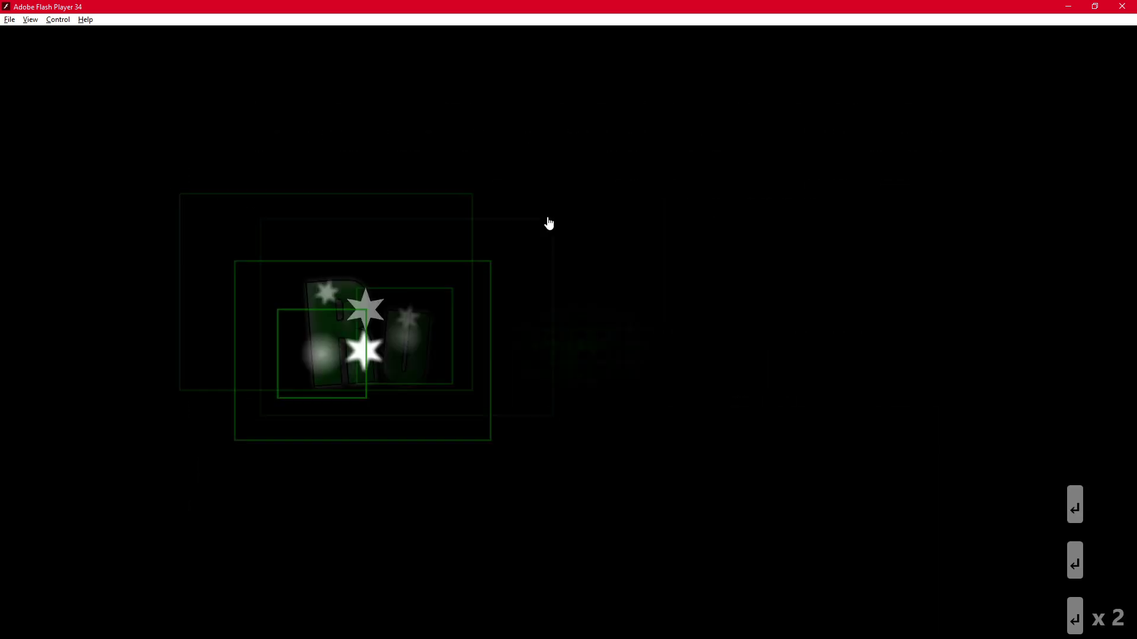
key("Return")
key("Return")
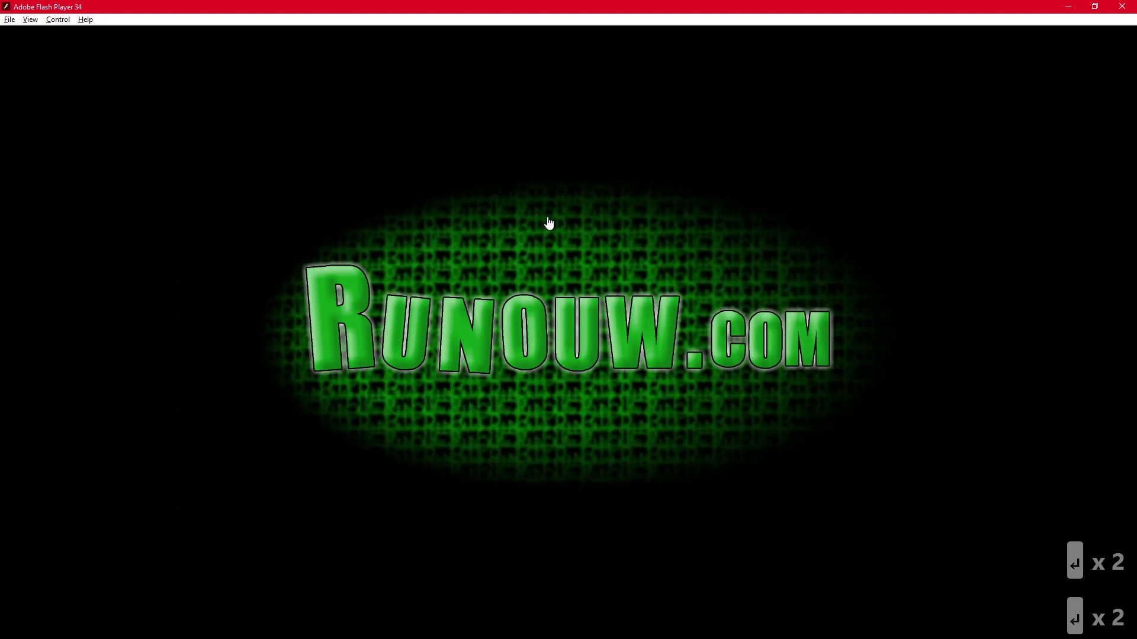